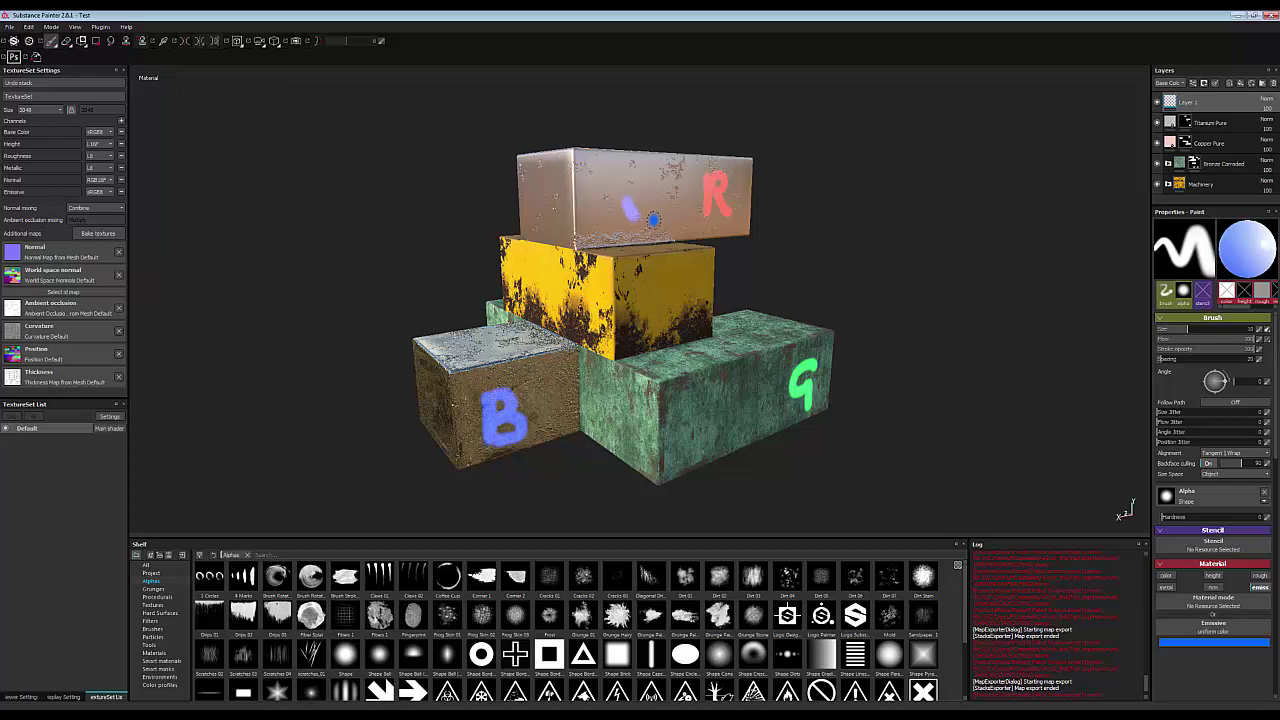
mouse_move(800, 266)
left_mouse_down("alt")
mouse_move(795, 250)
mouse_move(886, 251)
mouse_move(770, 258)
mouse_move(923, 237)
mouse_move(908, 263)
mouse_move(888, 258)
left_mouse_up("alt")
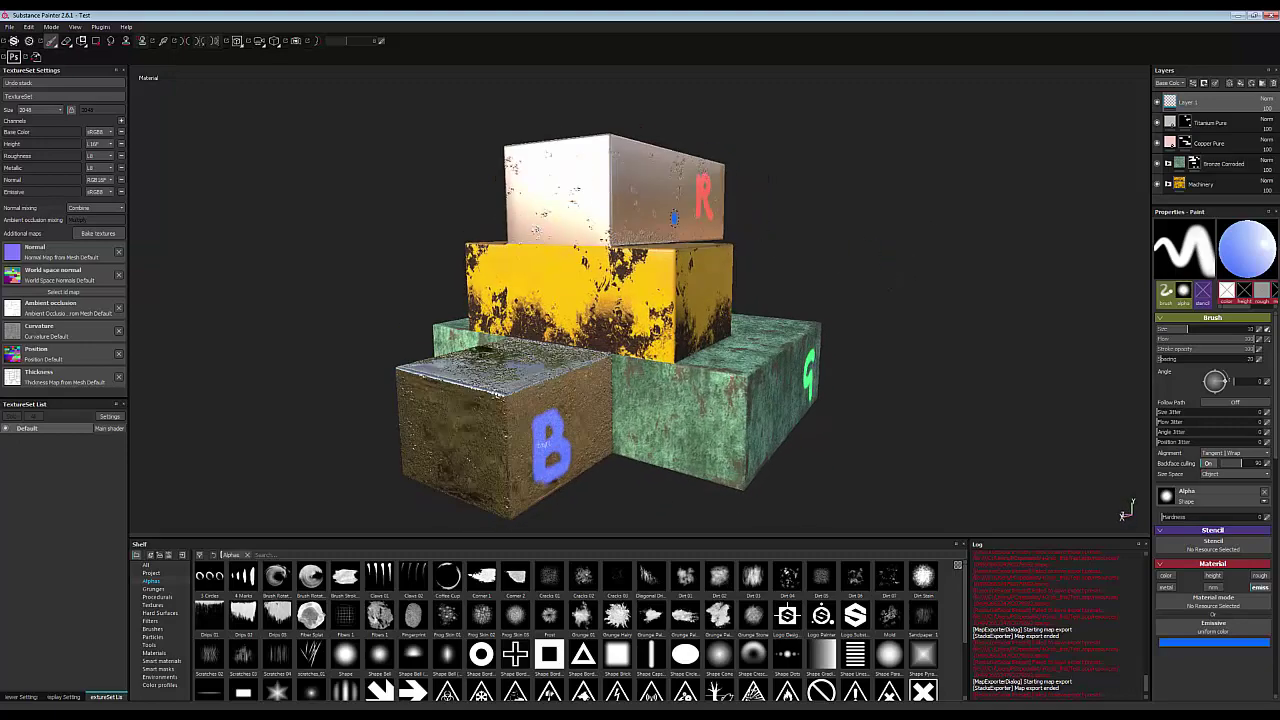
mouse_move(789, 229)
left_mouse_down("alt")
mouse_move(820, 265)
mouse_move(748, 266)
mouse_move(766, 234)
mouse_move(781, 266)
left_mouse_up("alt")
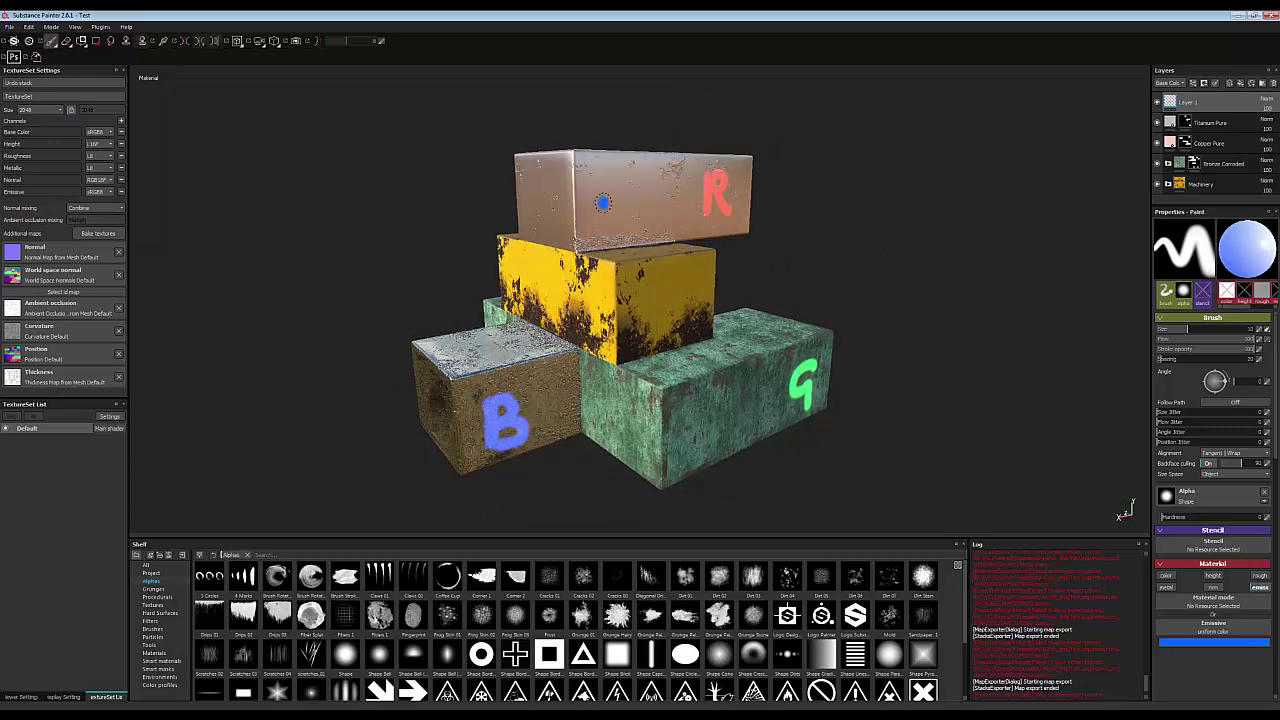
mouse_move(779, 358)
left_mouse_down("alt")
mouse_move(542, 382)
mouse_move(510, 365)
mouse_move(573, 423)
mouse_move(723, 443)
mouse_move(700, 420)
mouse_move(712, 413)
mouse_move(510, 395)
mouse_move(718, 437)
mouse_move(570, 270)
left_mouse_up("alt")
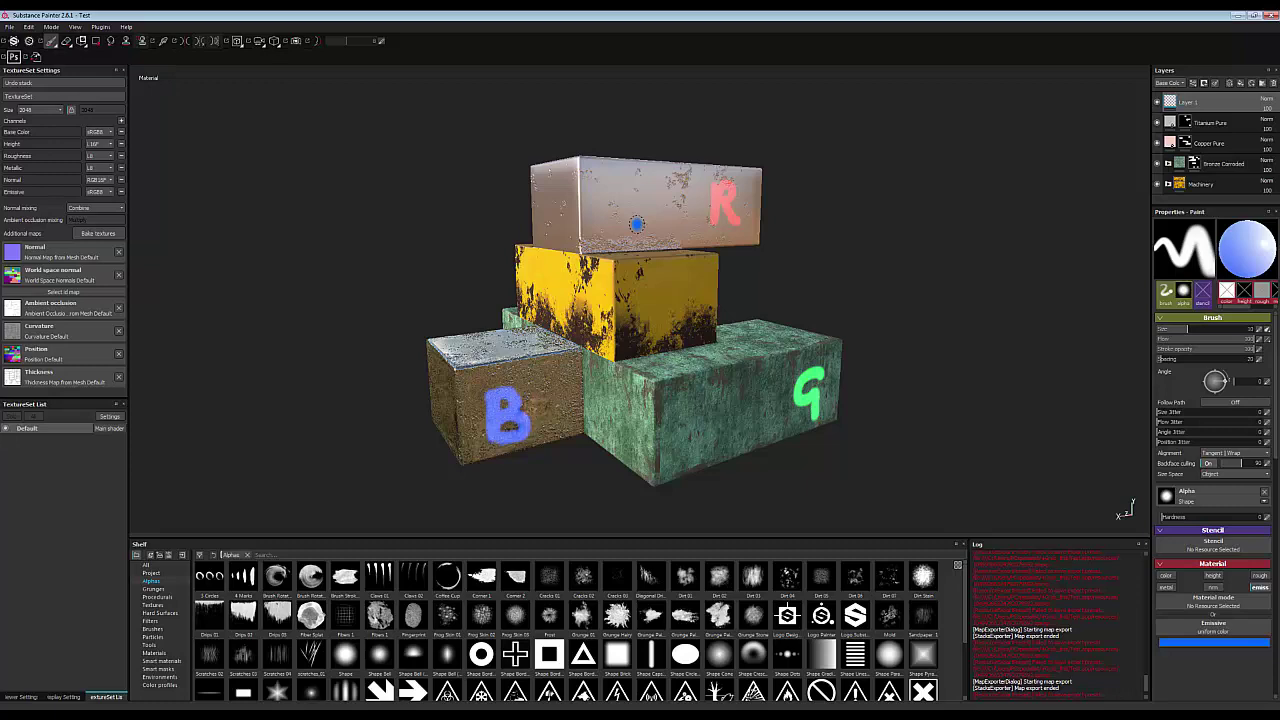
mouse_move(628, 237)
left_mouse_down("alt")
mouse_move(729, 209)
mouse_move(677, 206)
left_mouse_up("alt")
left_click_drag(580, 206, 521, 207, "alt")
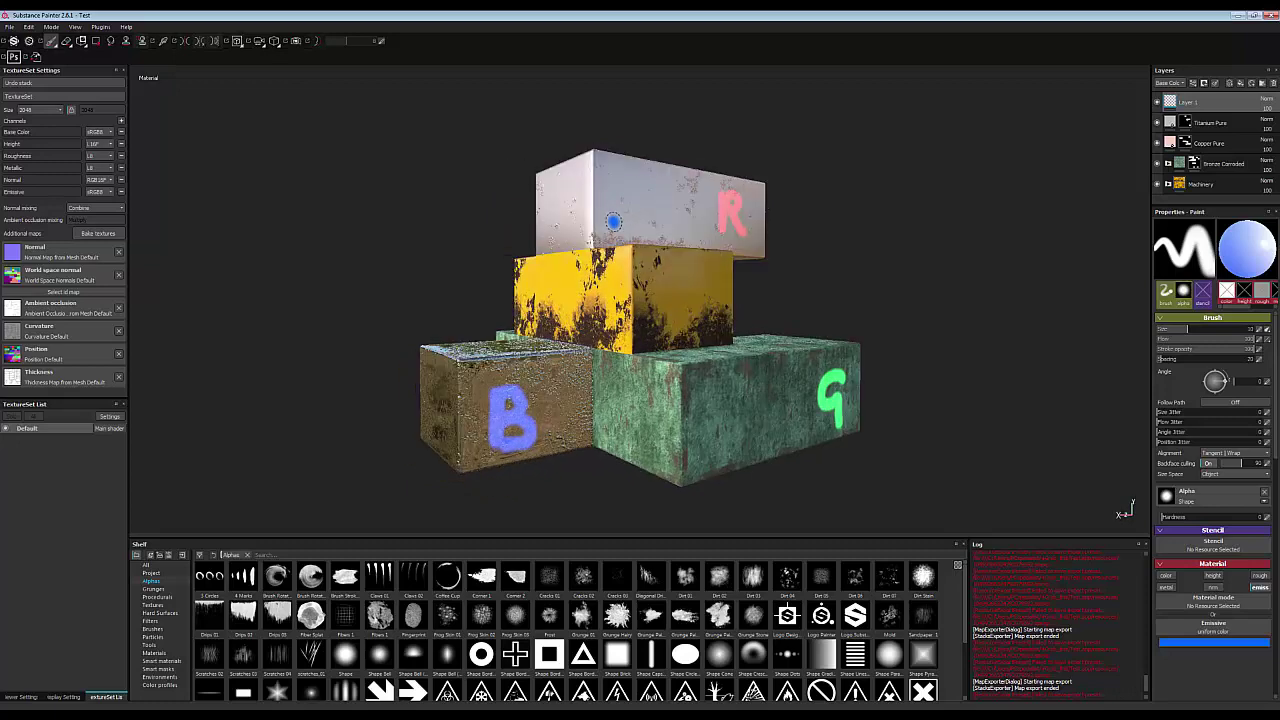
left_click_drag(666, 211, 620, 222, "alt")
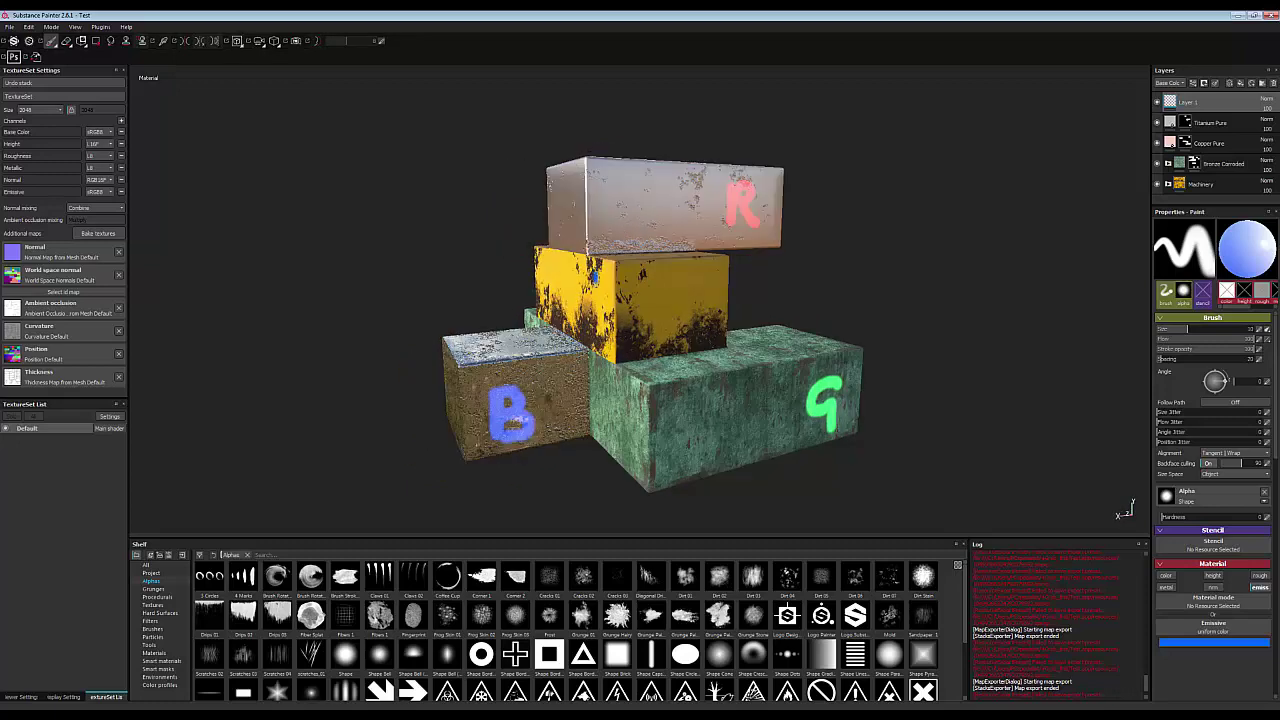
mouse_move(587, 289)
left_mouse_down("alt")
mouse_move(566, 288)
mouse_move(786, 286)
mouse_move(723, 271)
mouse_move(586, 293)
mouse_move(611, 238)
mouse_move(687, 278)
mouse_move(551, 304)
mouse_move(563, 313)
mouse_move(583, 290)
mouse_move(620, 298)
mouse_move(645, 280)
left_mouse_up("alt")
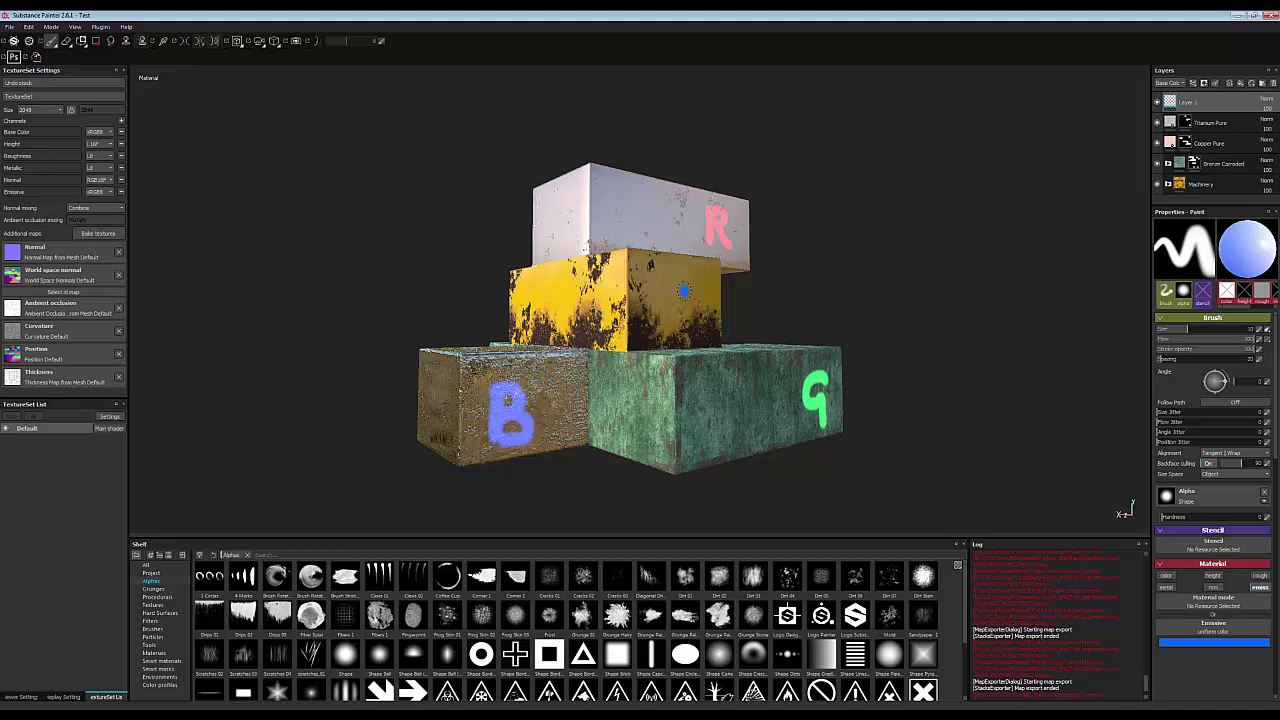
left_click_drag(695, 228, 668, 216, "alt")
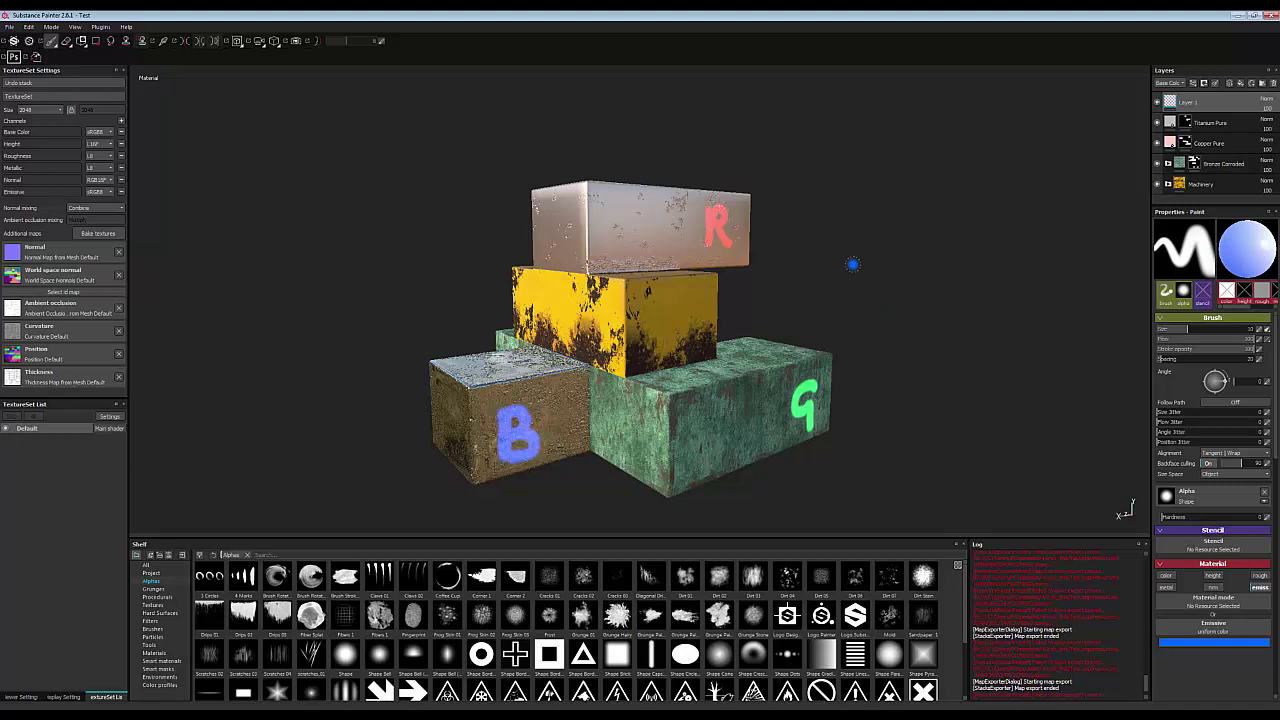
- Show the Export Textures configuration with the Bryce preset and its six maps listed
right_click(885, 225)
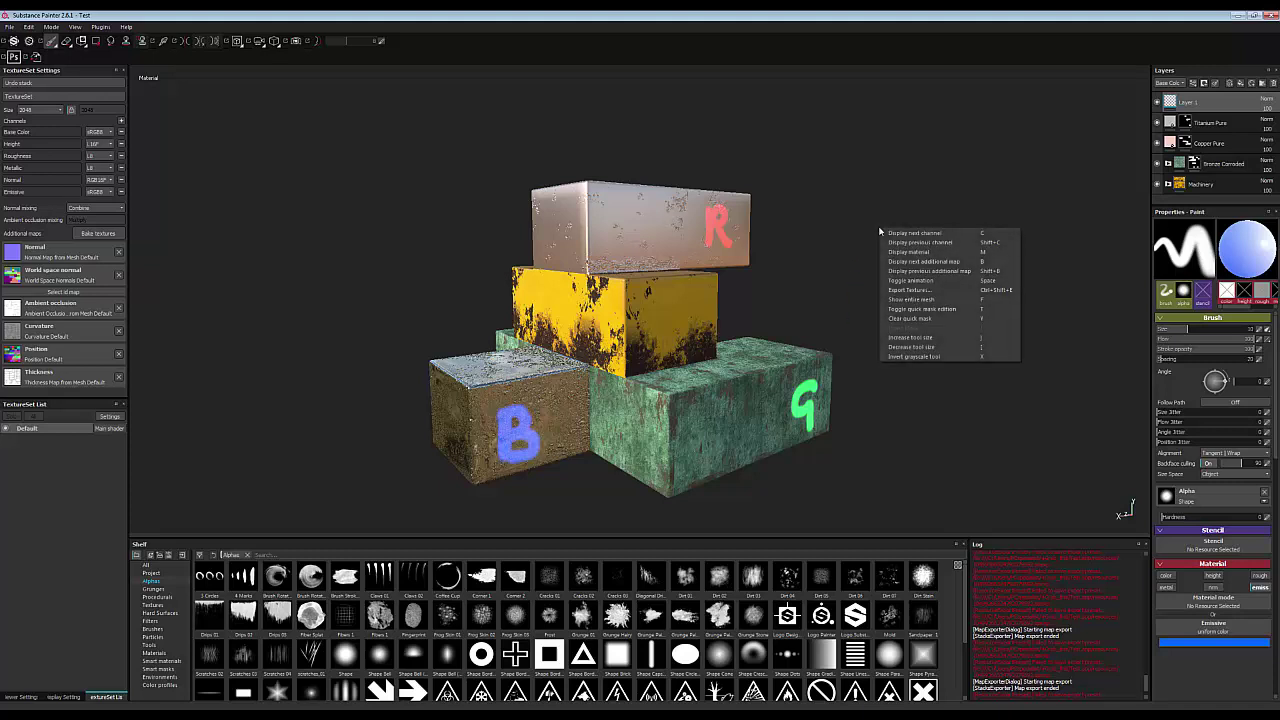
left_click(925, 290)
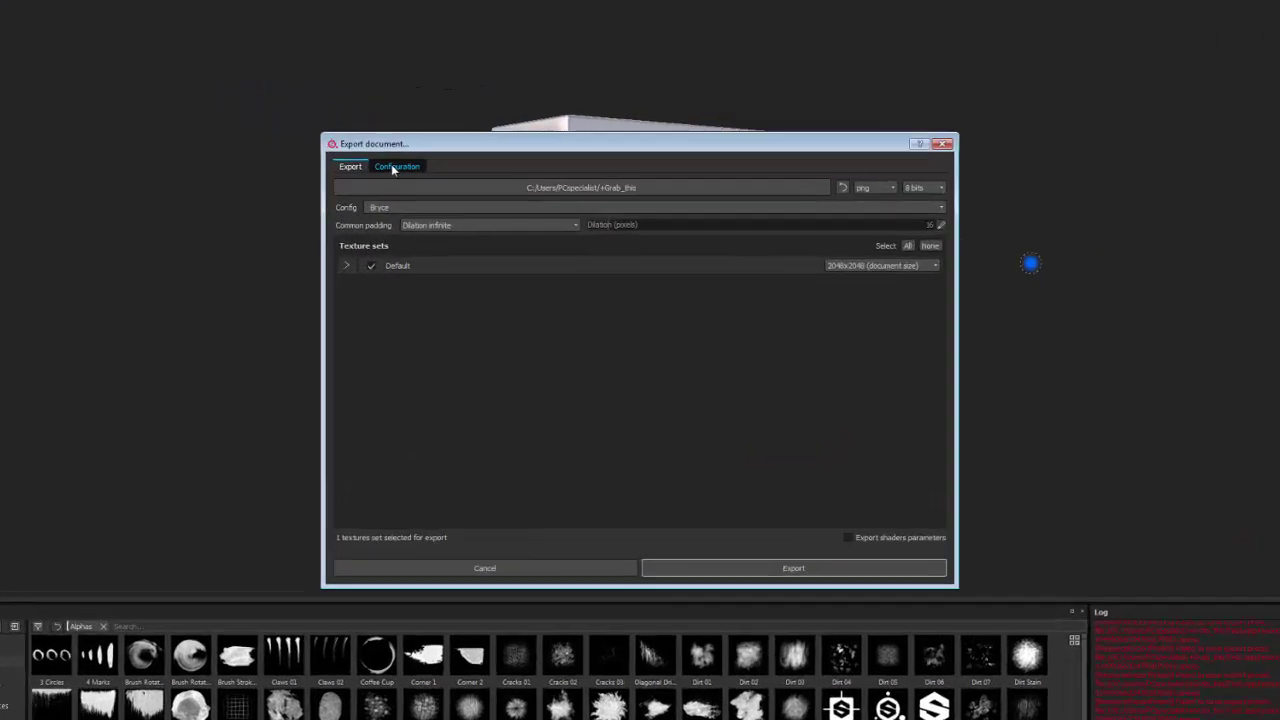
left_click(462, 218)
left_click(234, 244)
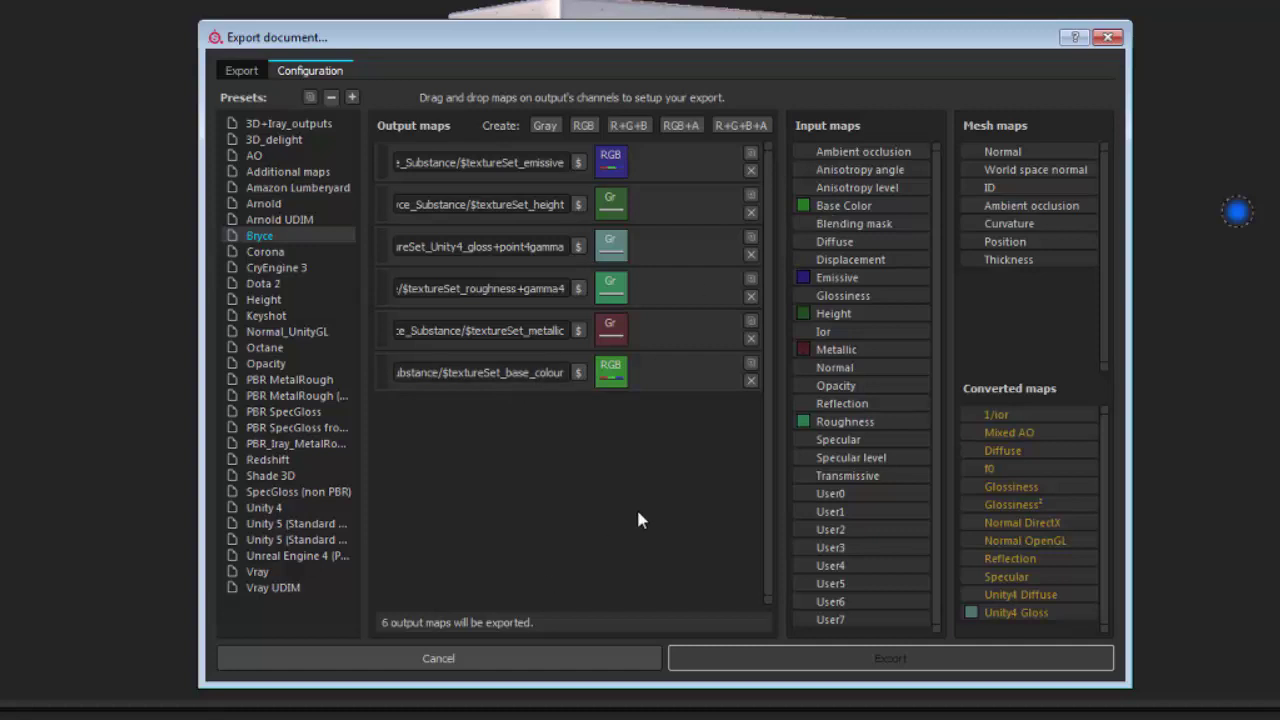
- Export the six Bryce maps as PNGs into Bryce_Substance and reposition the resulting Explorer window
left_click(246, 74)
left_click(893, 664)
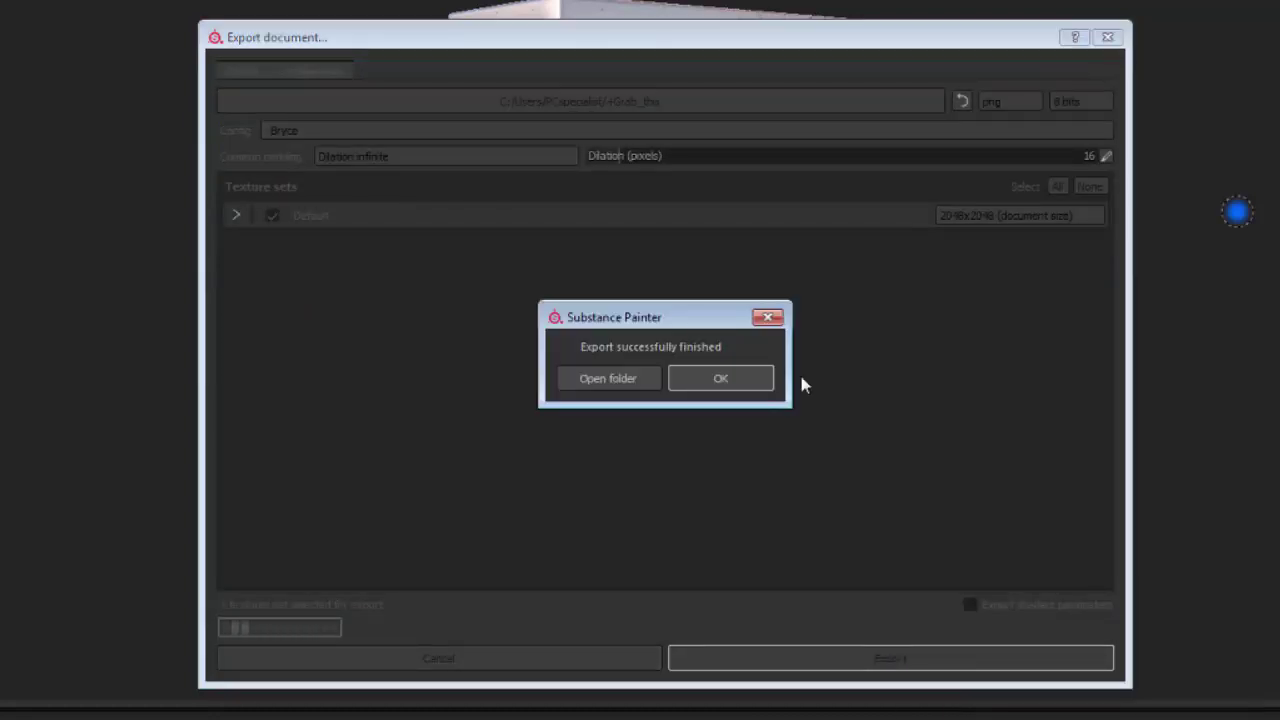
left_click(765, 380)
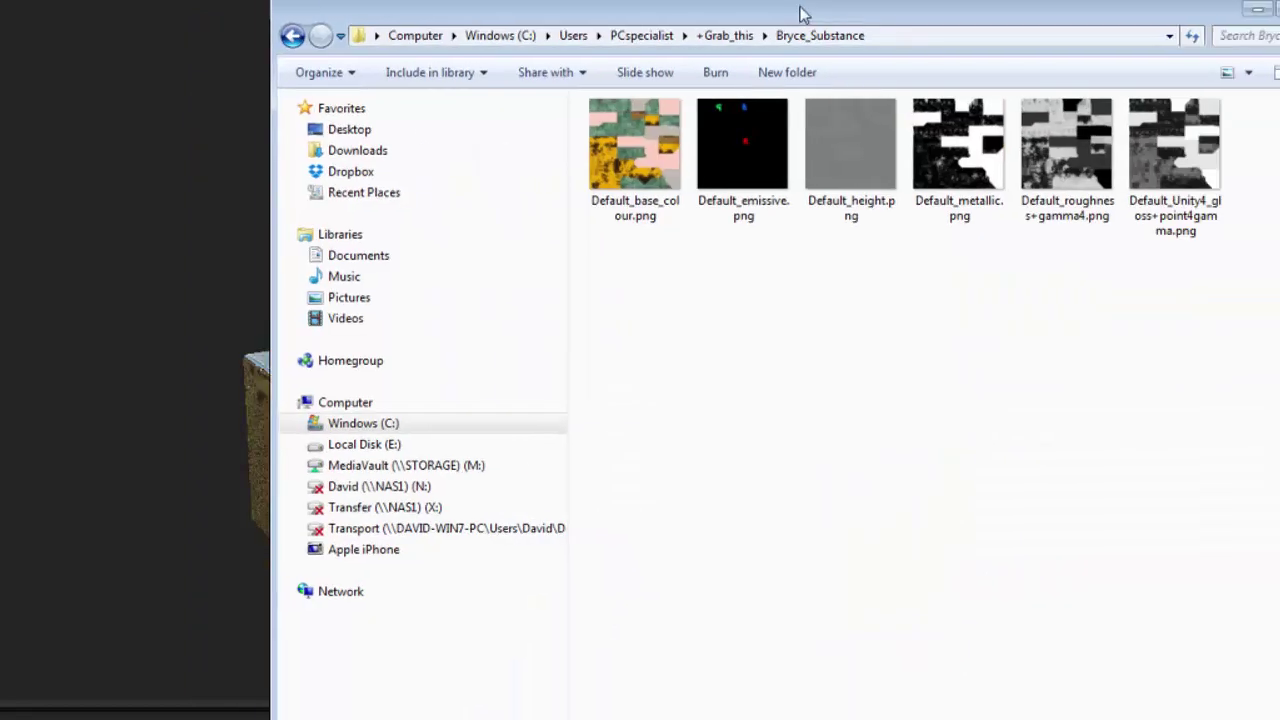
left_click_drag(800, 14, 513, 51)
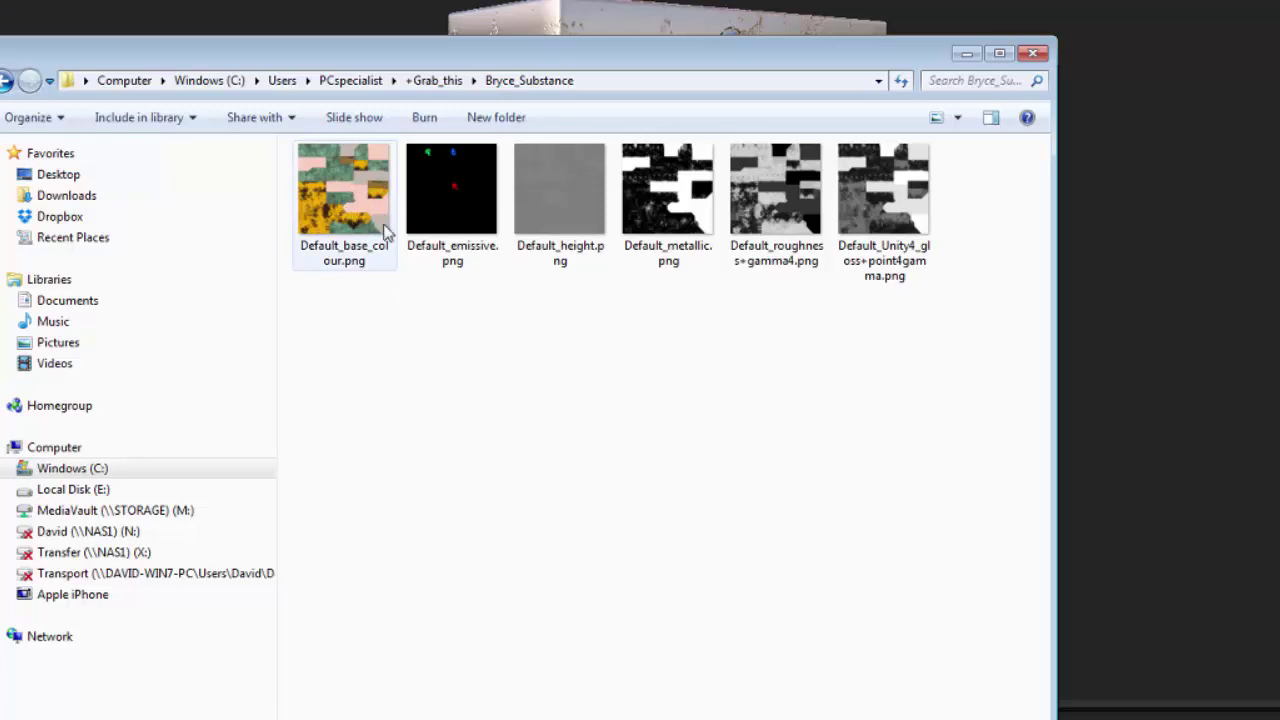
- Drag the Explorer window right and down to reveal the textured R, G, B block stack
left_click_drag(408, 58, 483, 128)
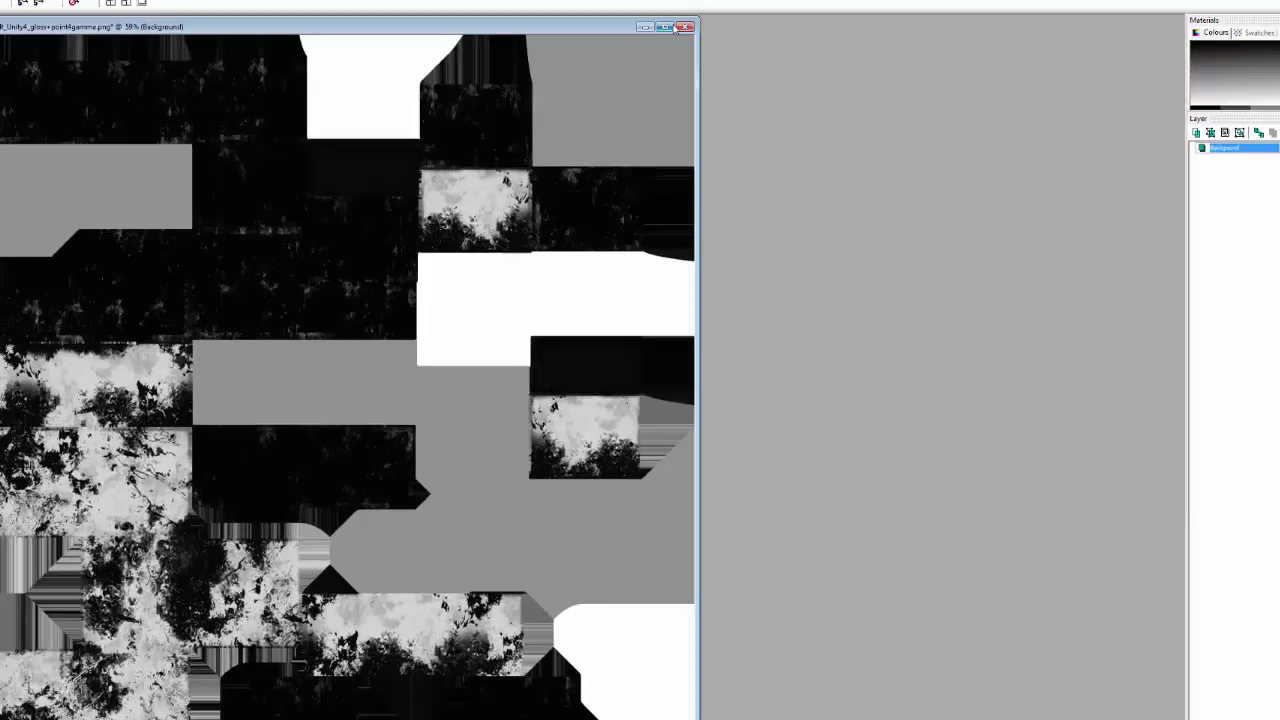
- Discard the open image, then darken Default_Unity4_gloss-pointgamma.png with 0.4 gamma correction and save
left_click(672, 83)
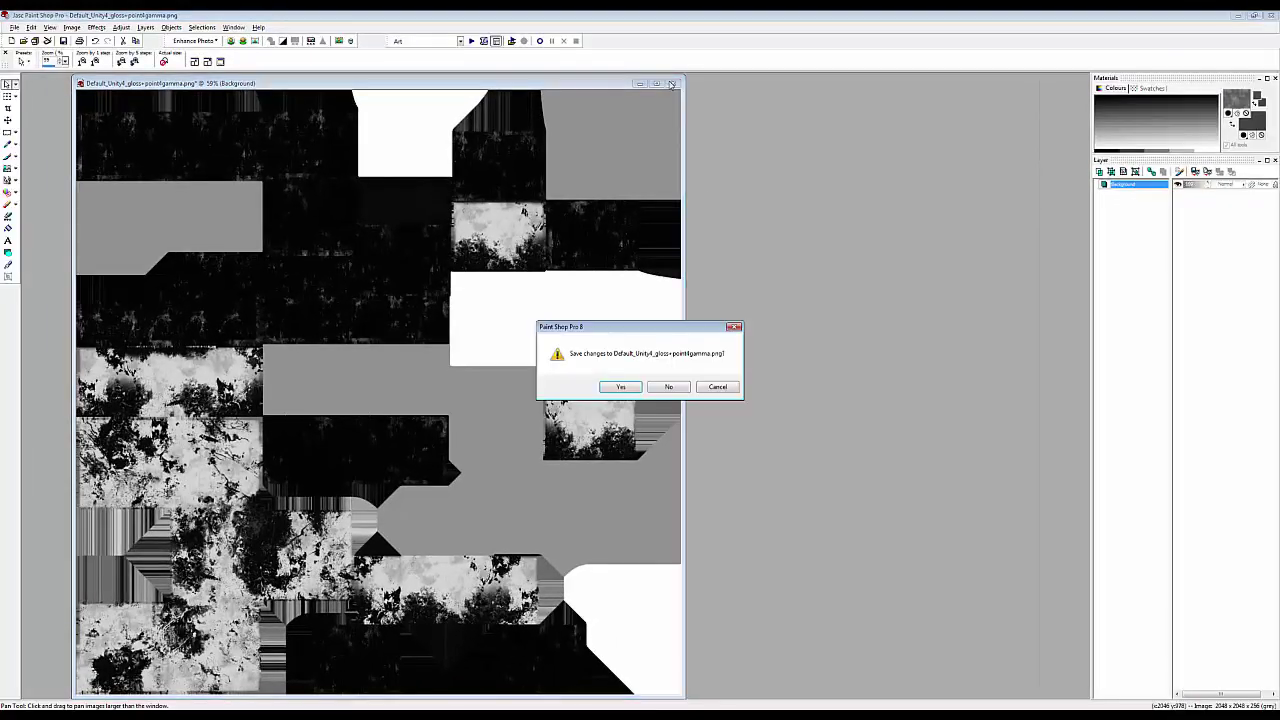
left_click(662, 388)
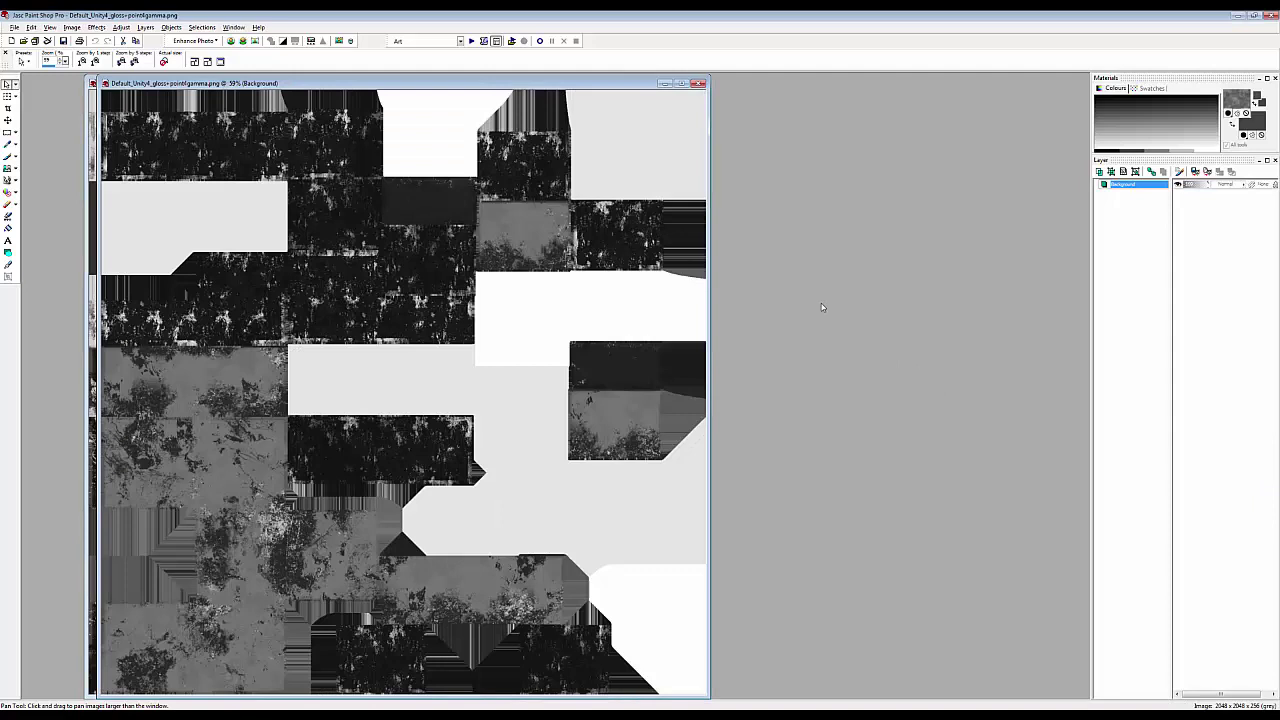
left_click(121, 27)
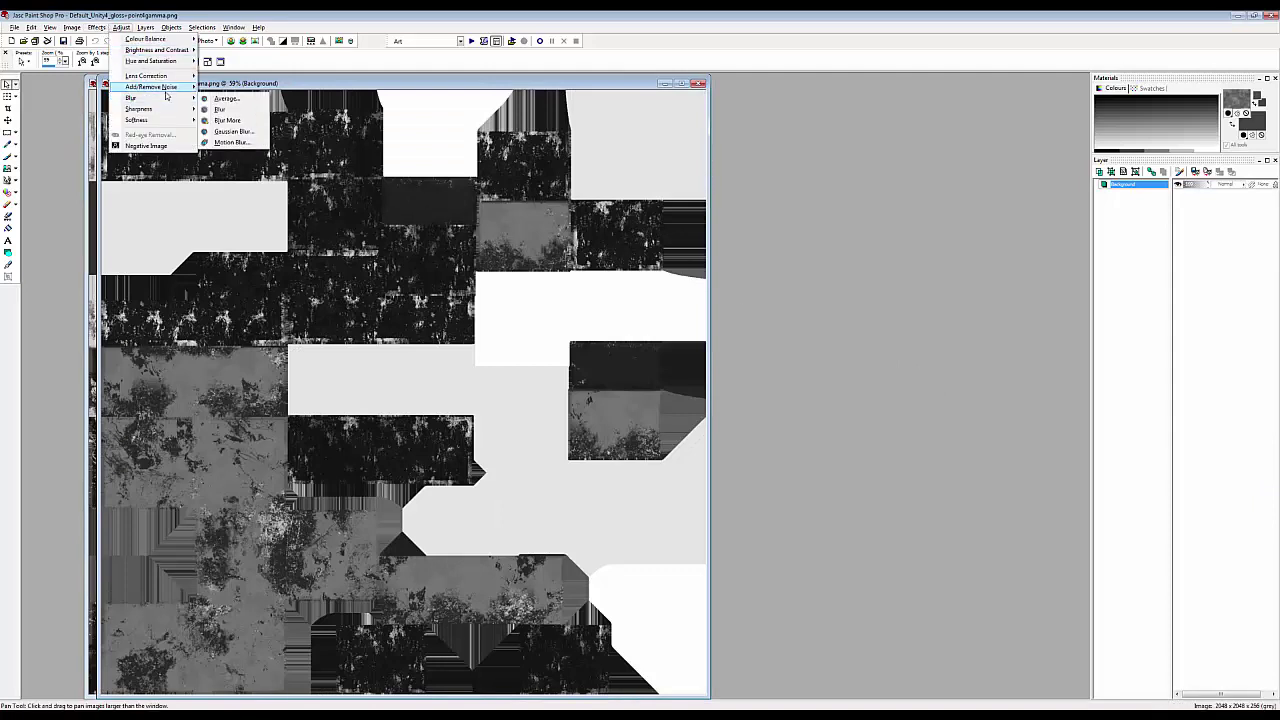
mouse_move(165, 90)
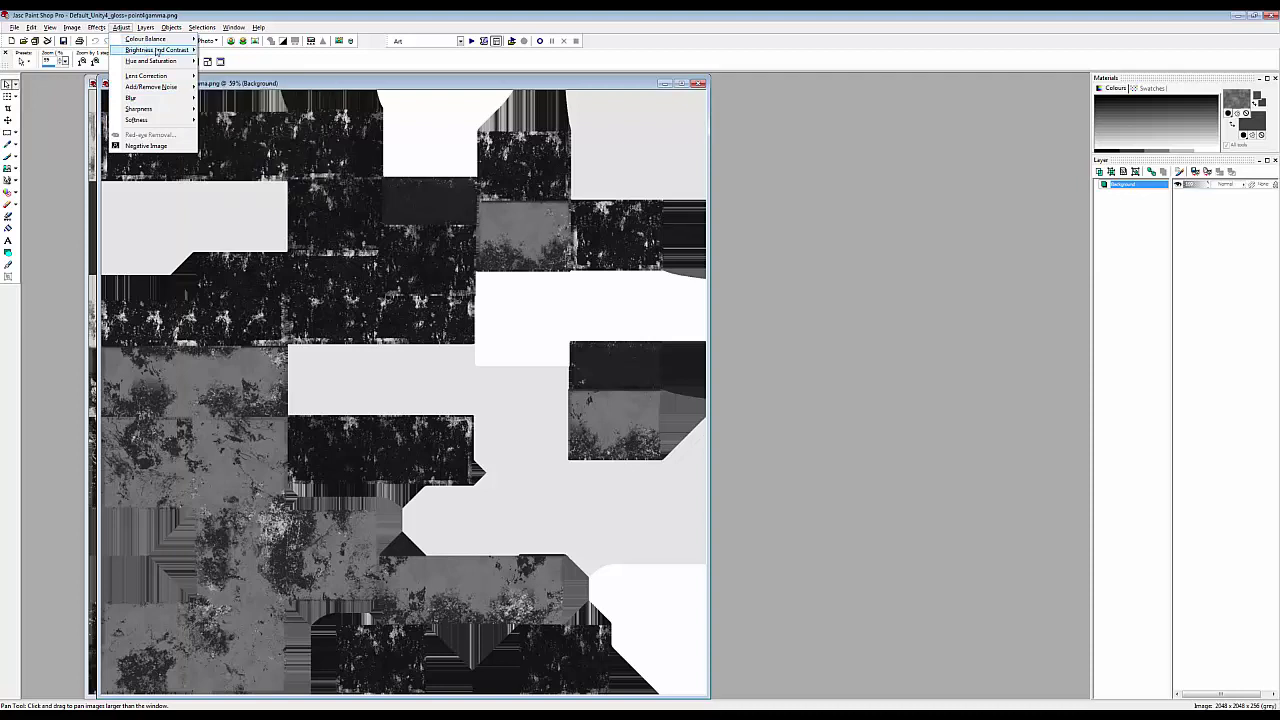
mouse_move(160, 50)
left_click(241, 98)
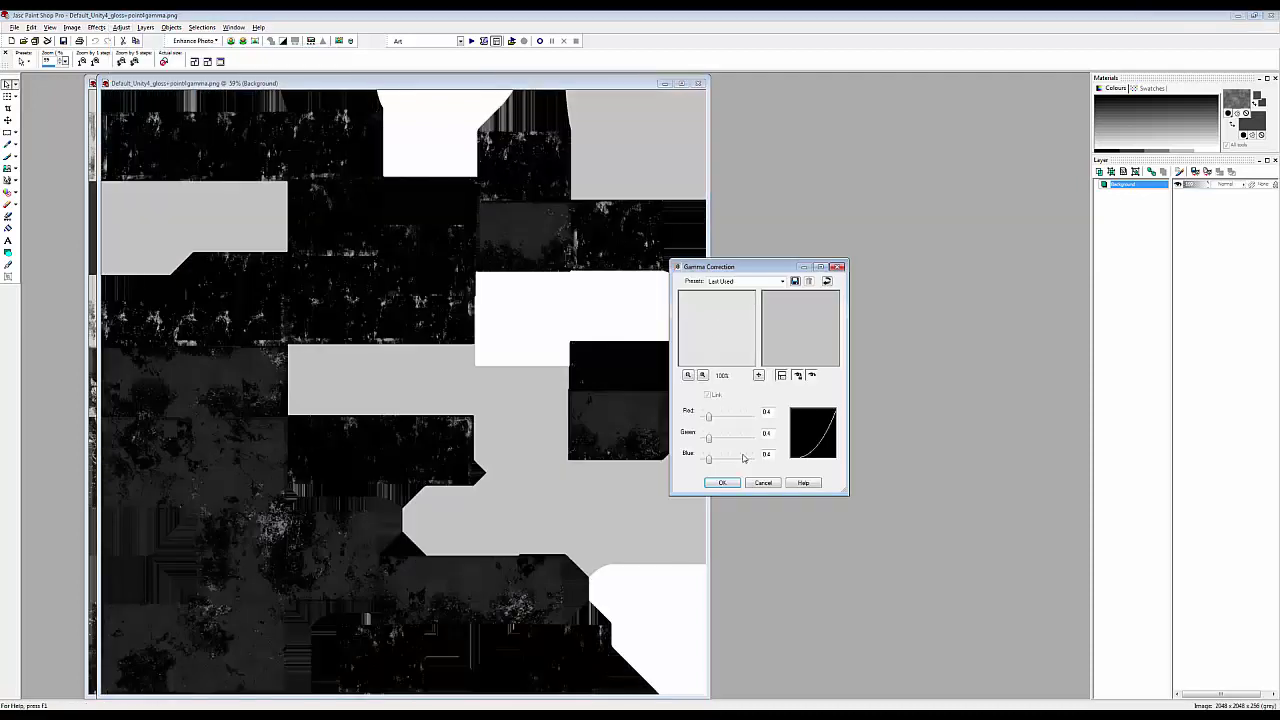
left_click(723, 483)
left_click(15, 27)
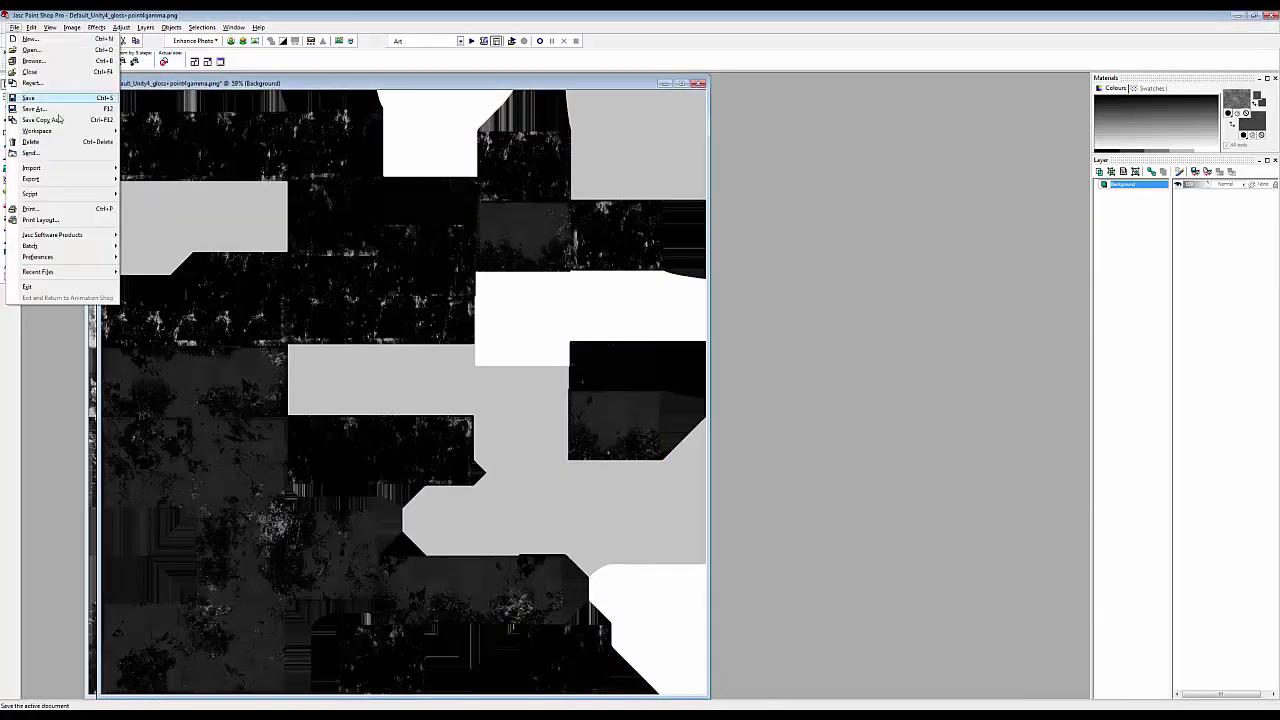
left_click(40, 110)
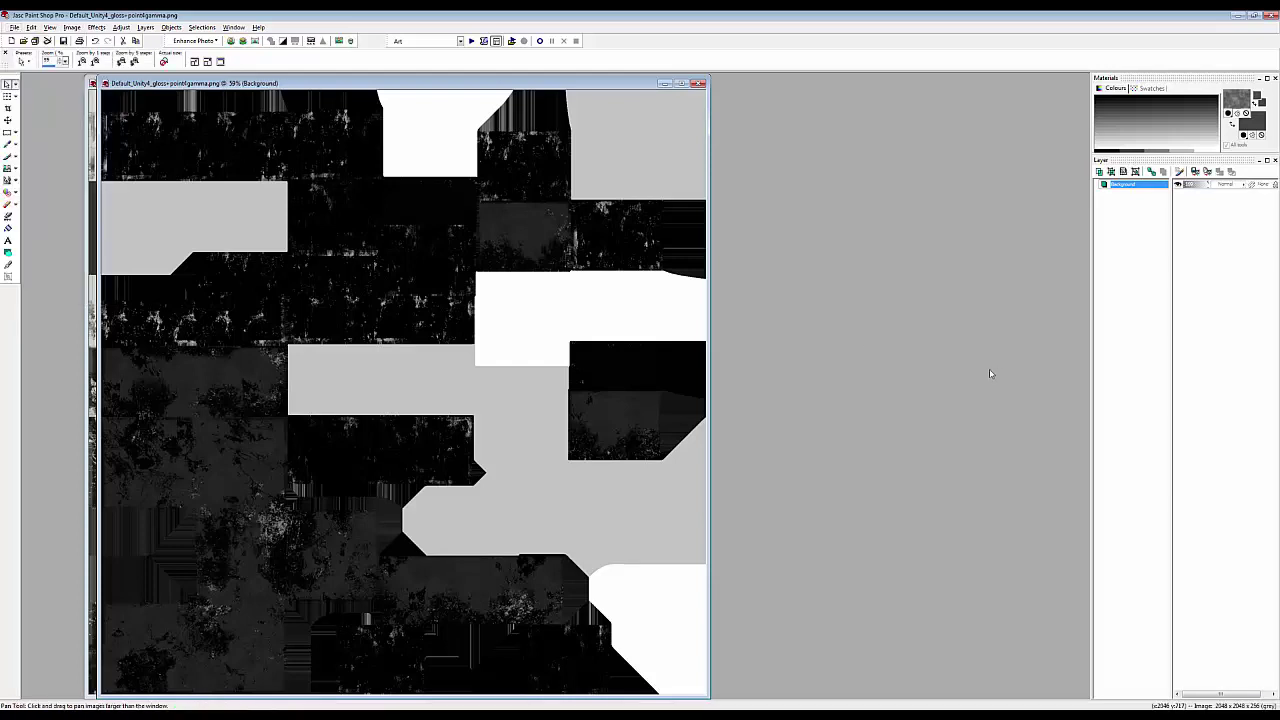
- Close the gloss map, brighten the roughness map with 4.00 gamma correction, and save it
left_click(699, 83)
left_click(126, 29)
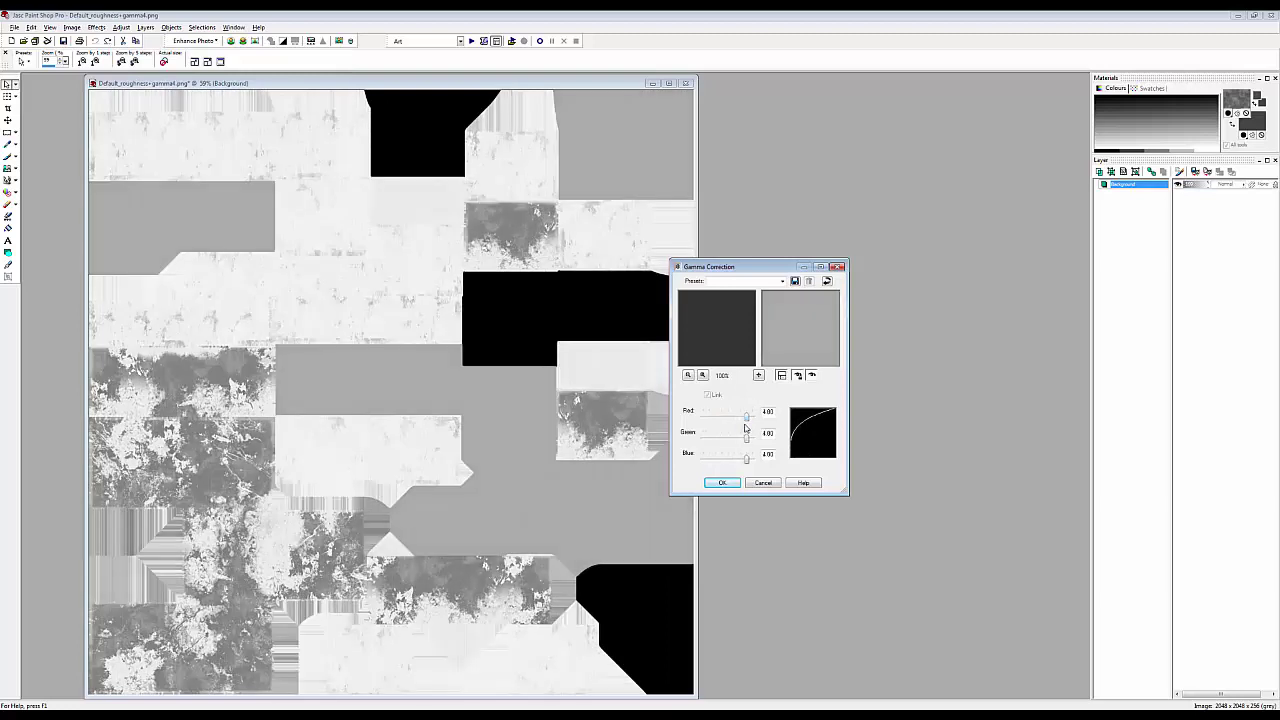
left_click(725, 487)
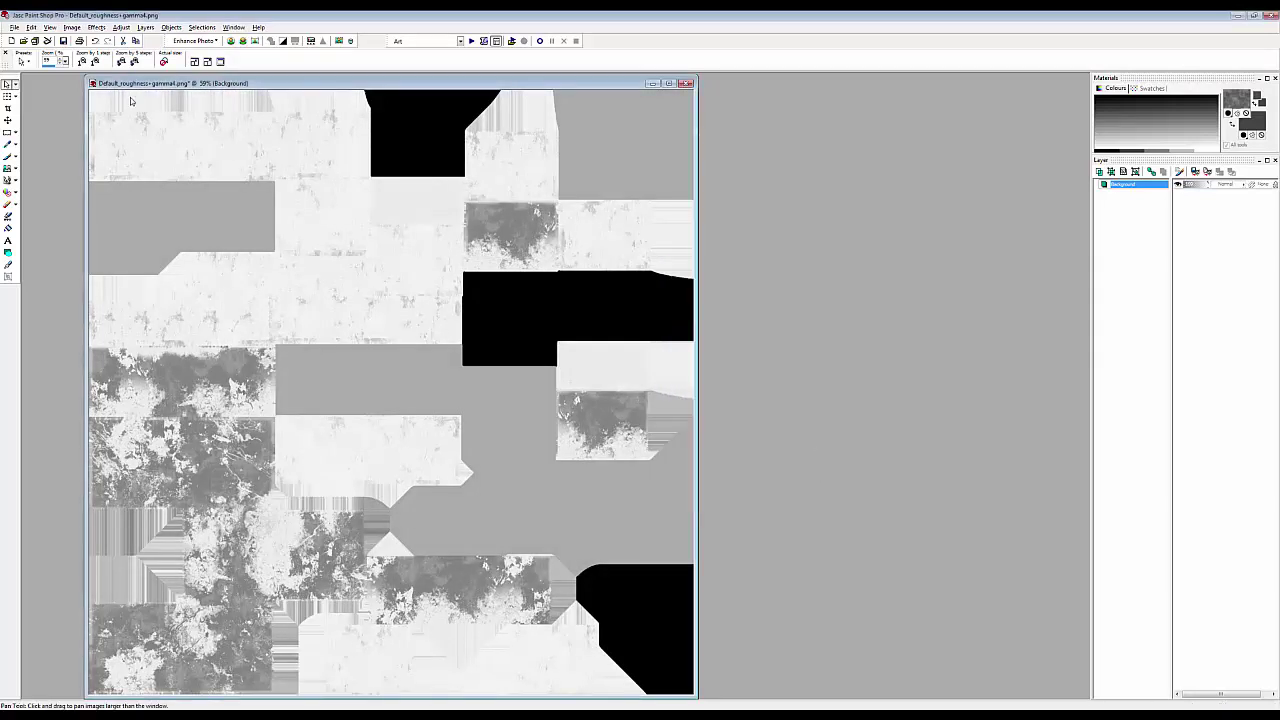
left_click(14, 27)
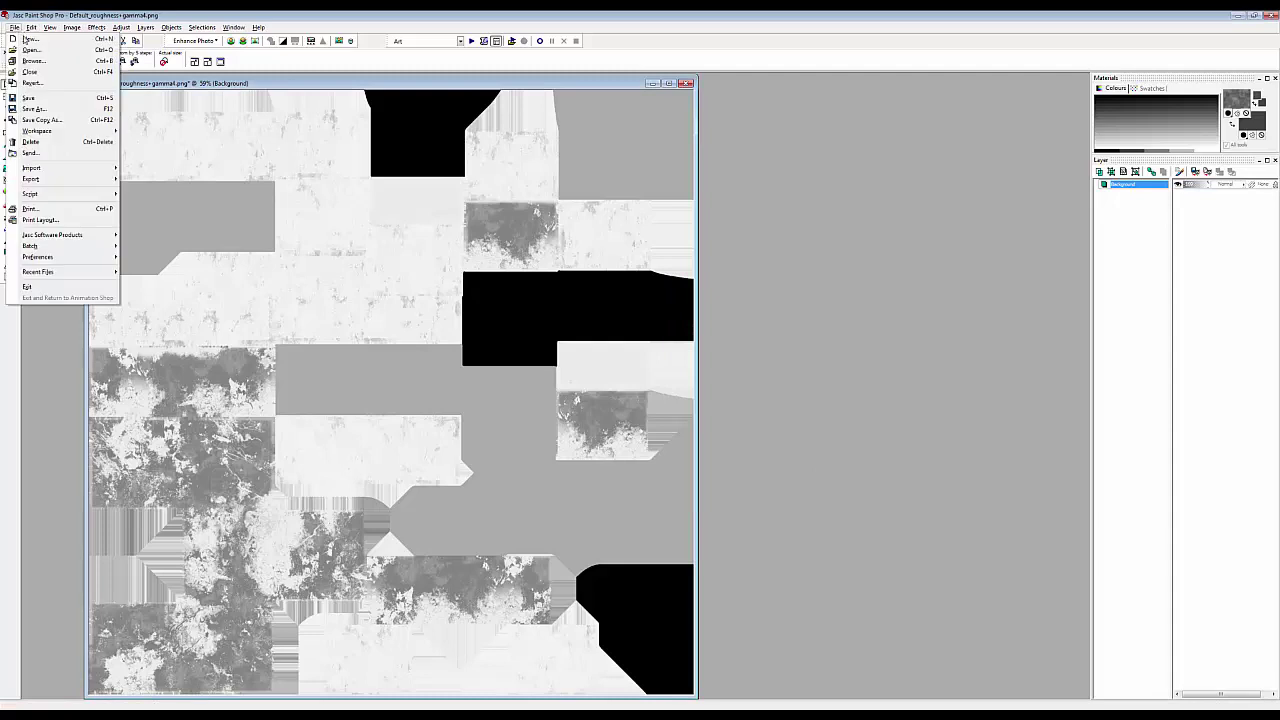
left_click(45, 101)
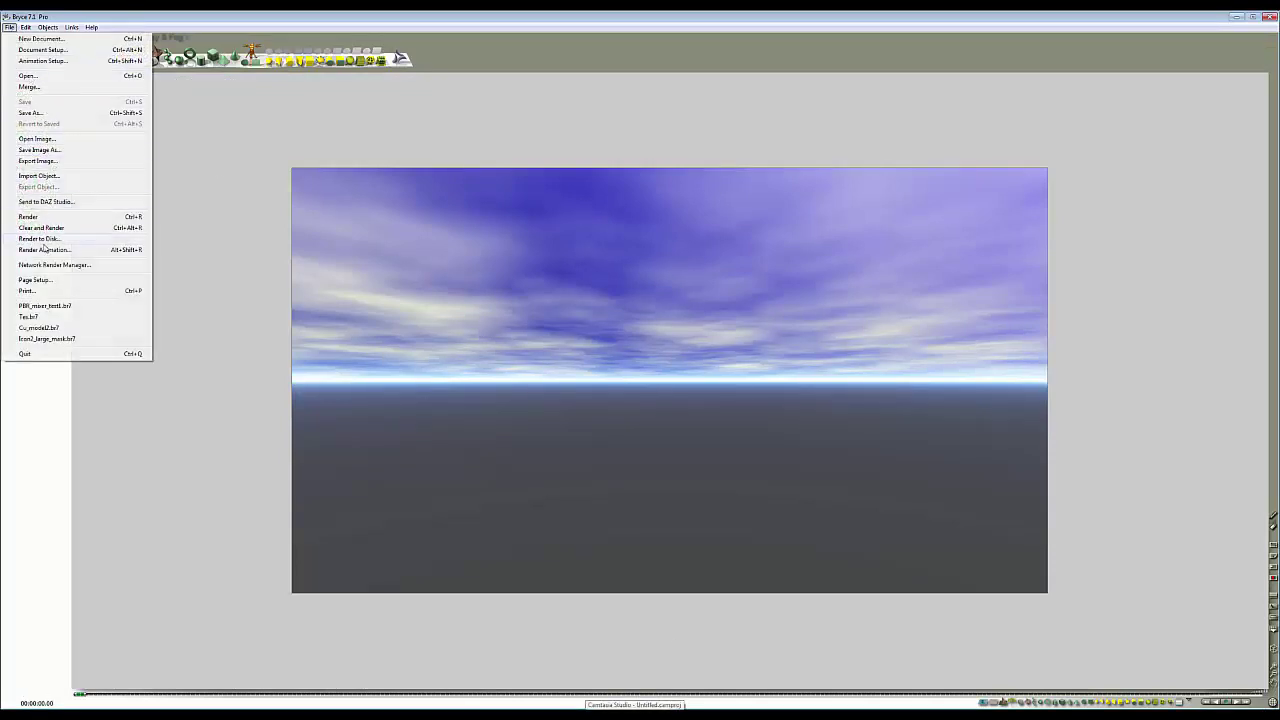
- Import Test.obj into the scene using Material grouping
left_click(40, 176)
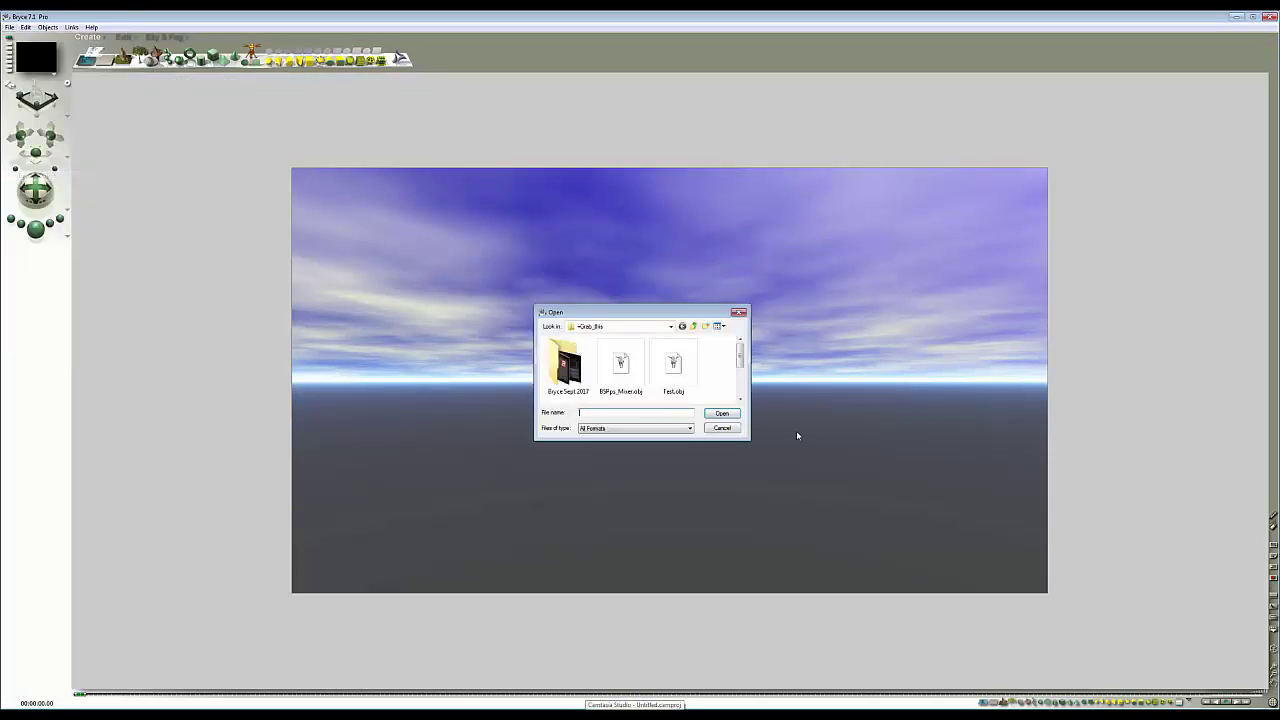
left_click(673, 365)
left_click(722, 413)
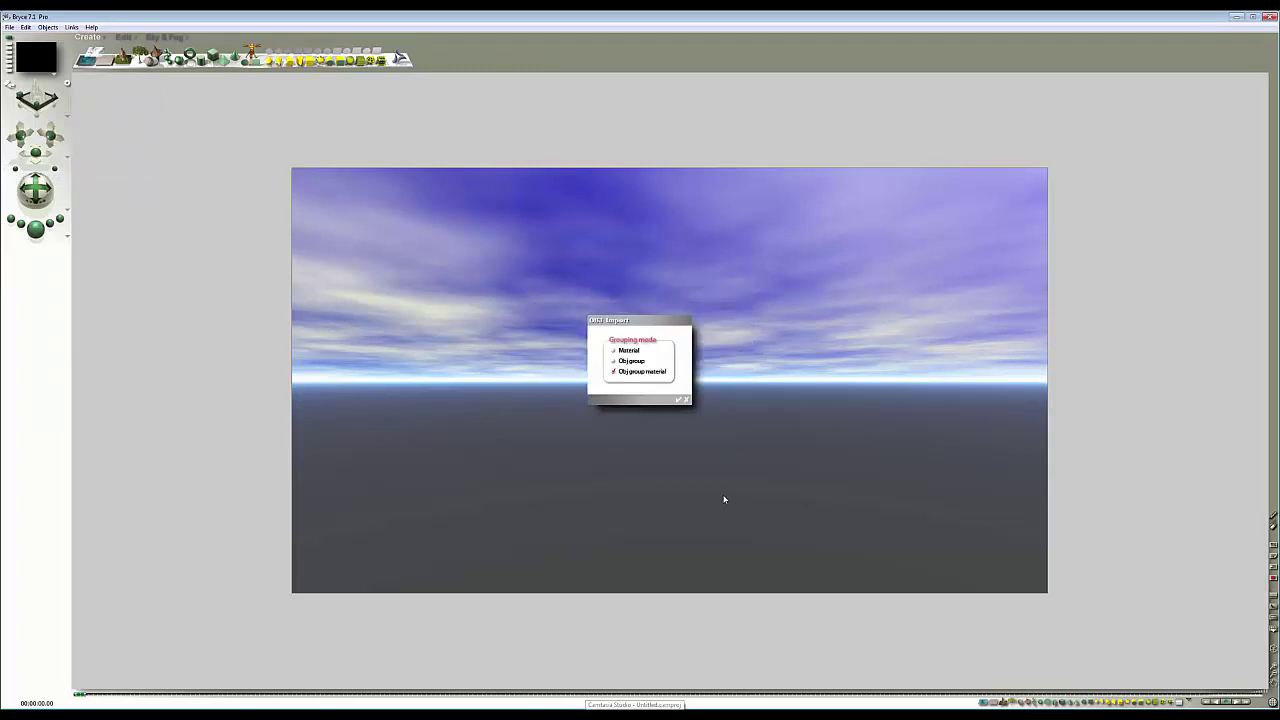
left_click(682, 400)
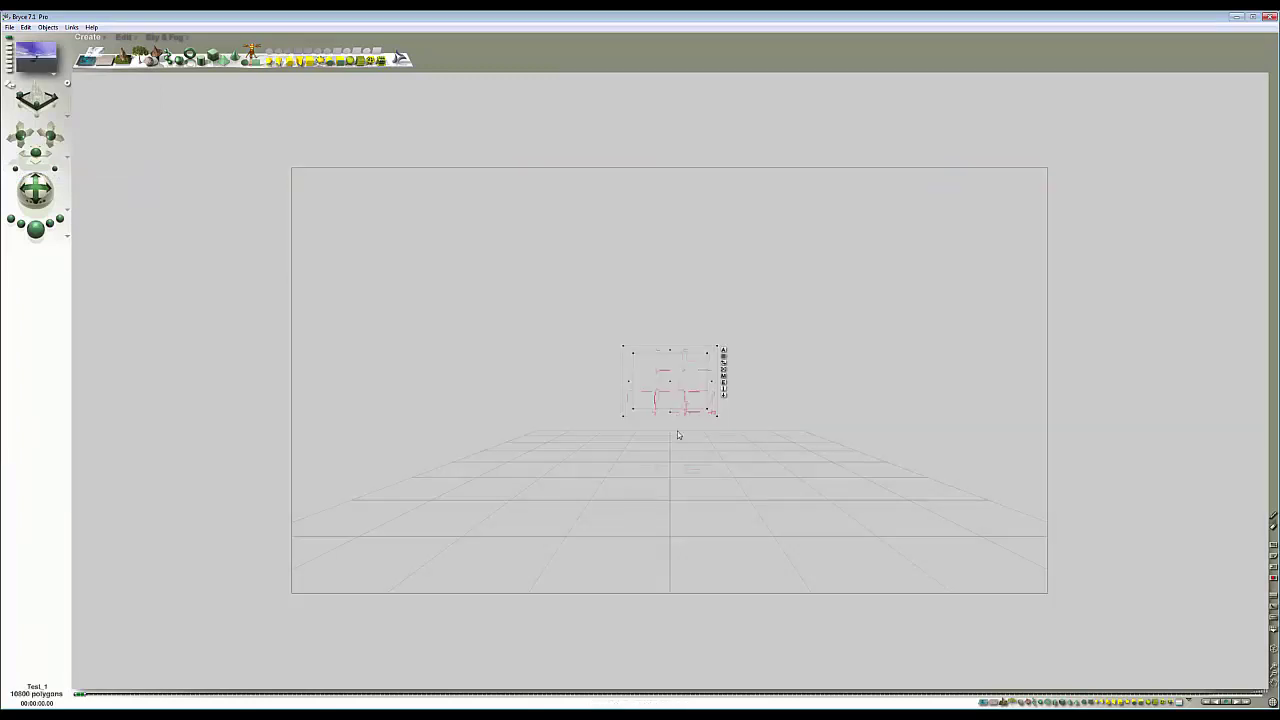
- Frame the imported block model with the camera trackball and run a brief test render
left_click(125, 37)
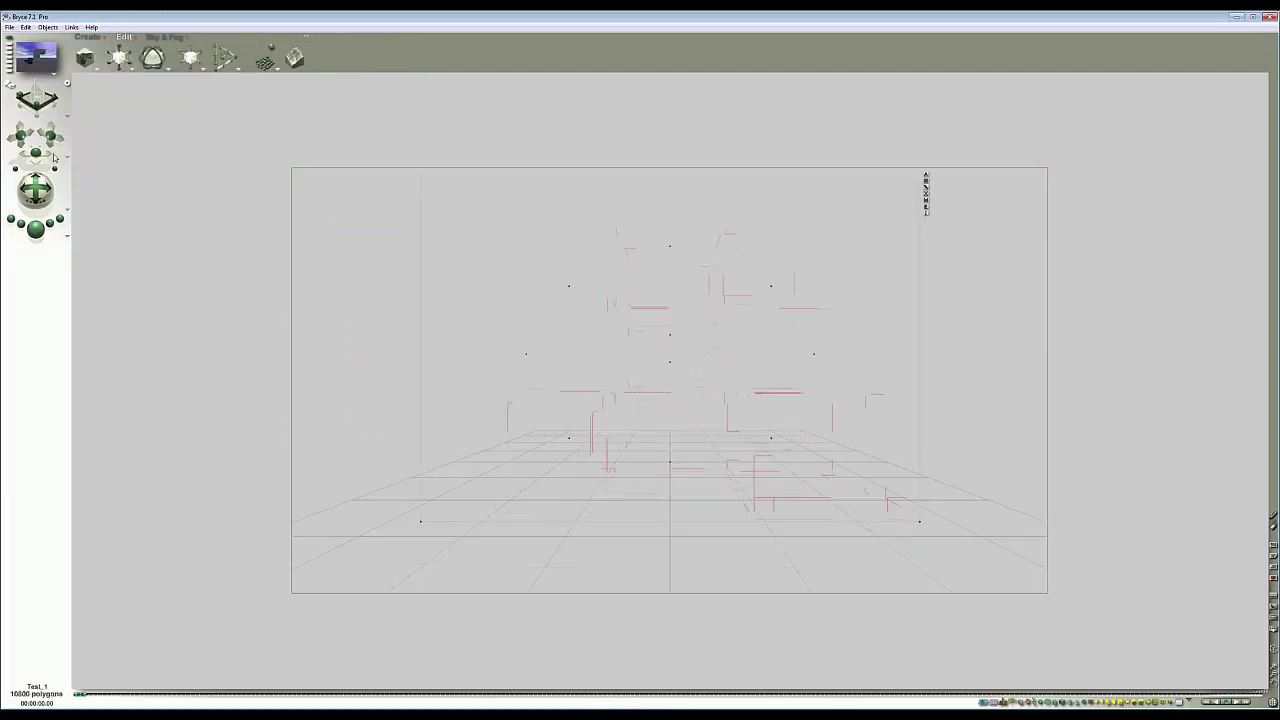
left_click_drag(35, 188, 55, 192)
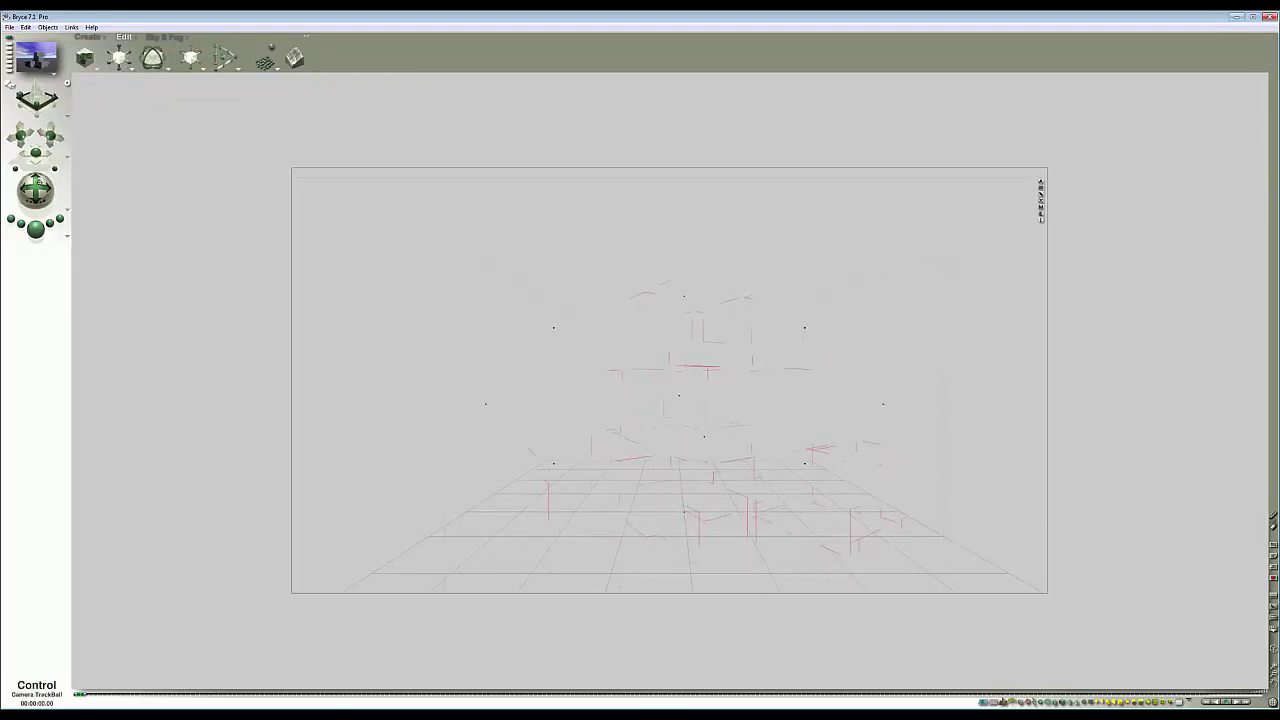
left_click(35, 228)
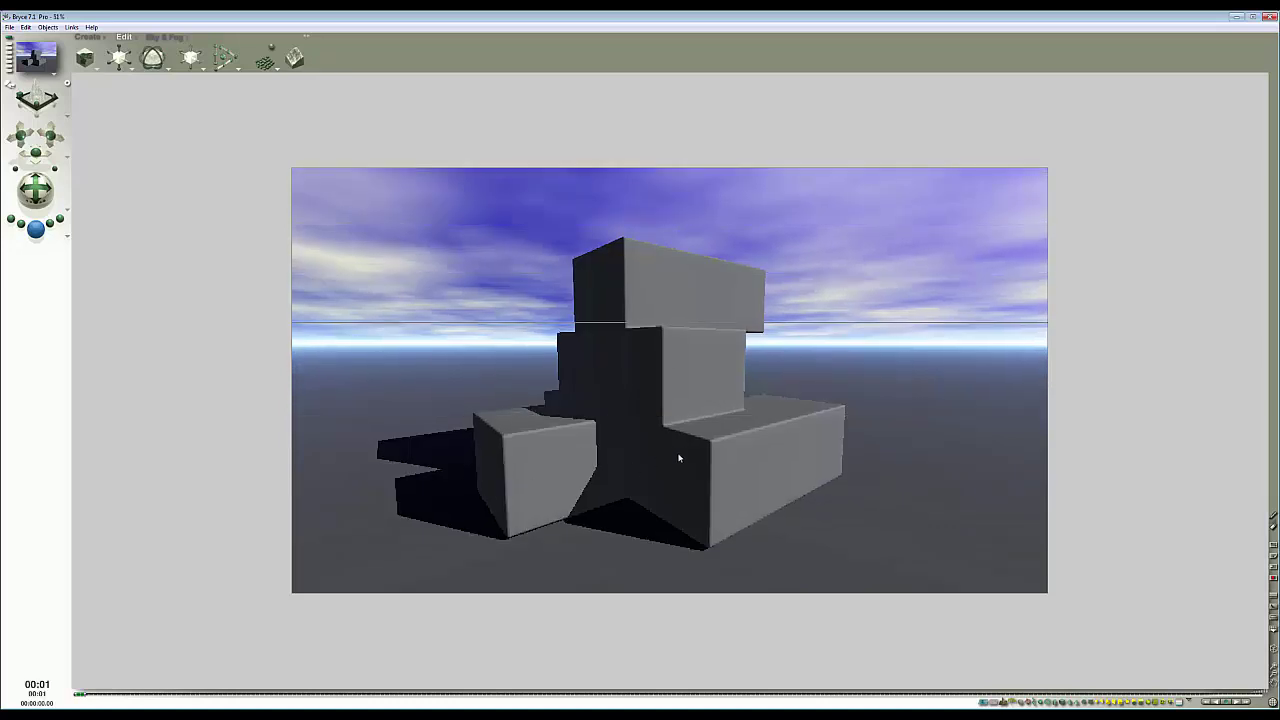
left_click(814, 305)
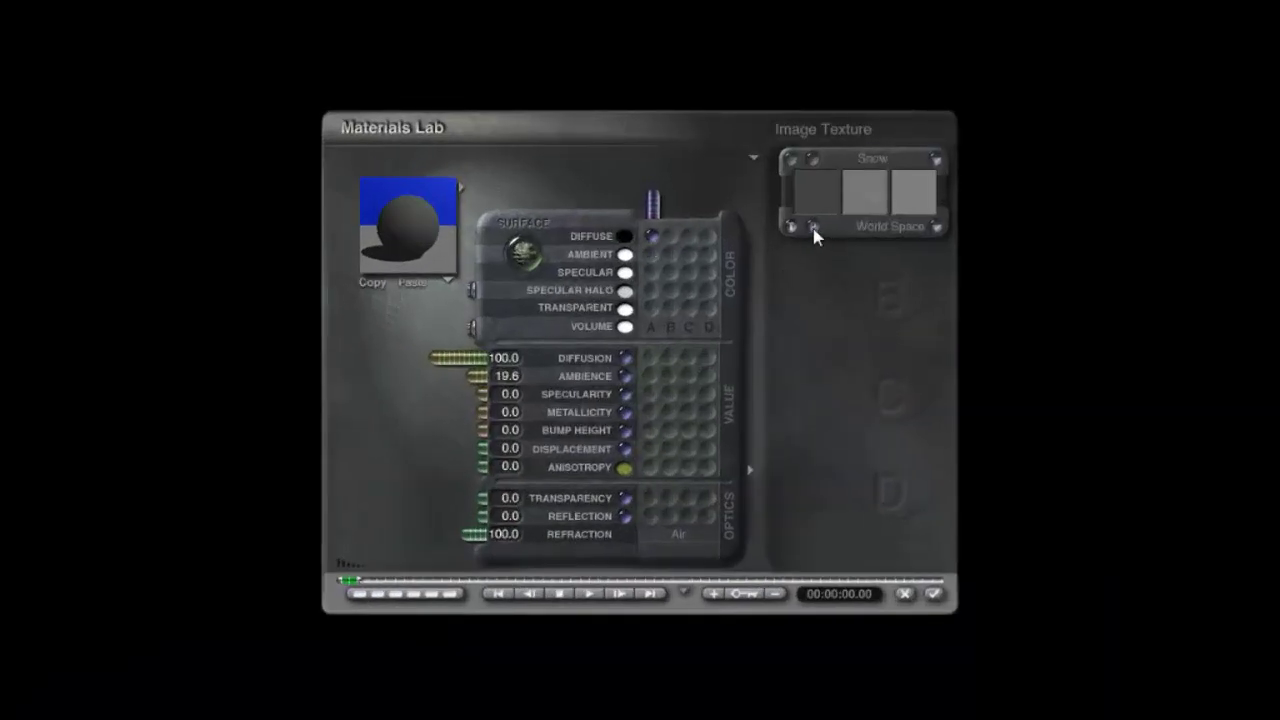
- Load Default_base_colour.png as texture A's picture with Default_height.png as its alpha
left_click(817, 167)
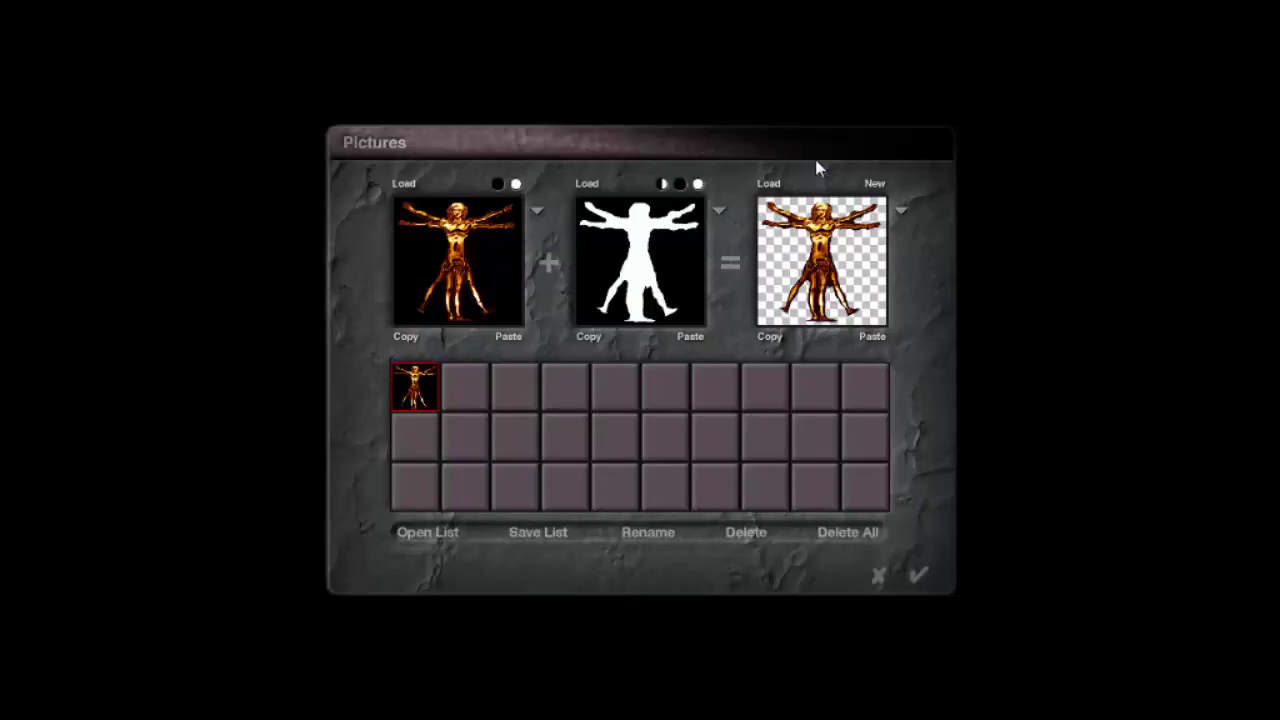
left_click(470, 386)
left_click(502, 425)
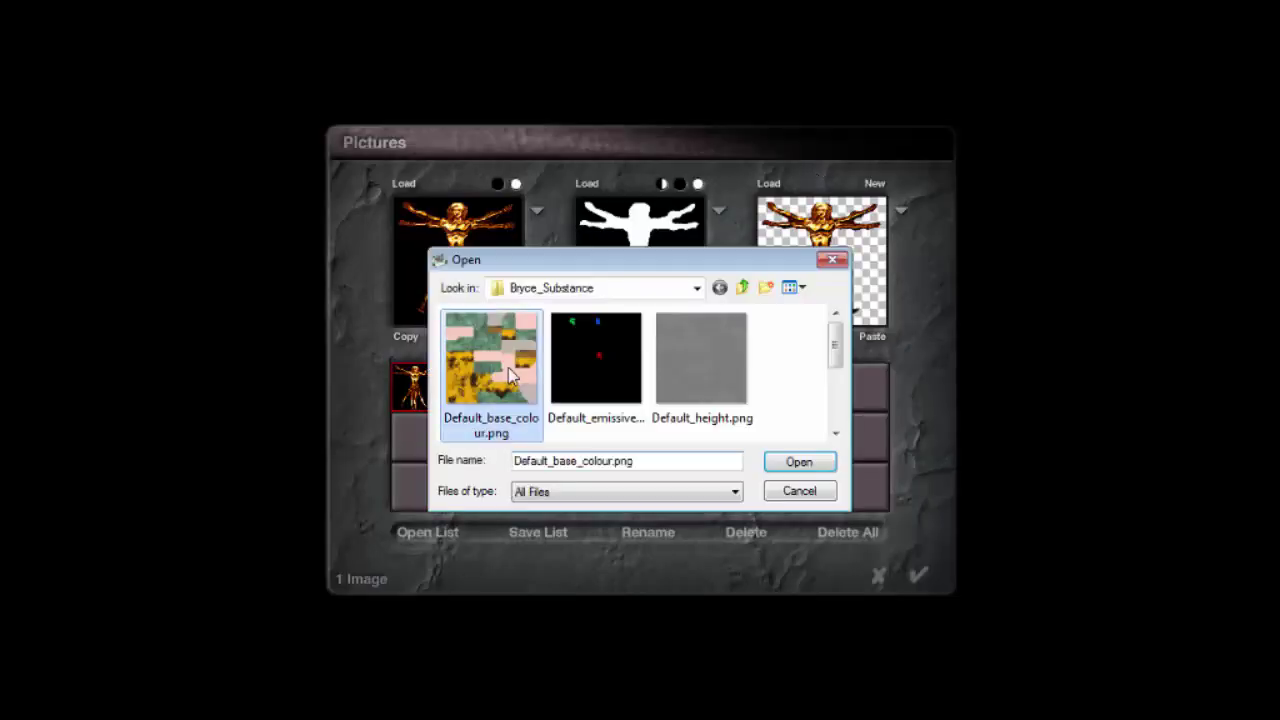
left_click(792, 462)
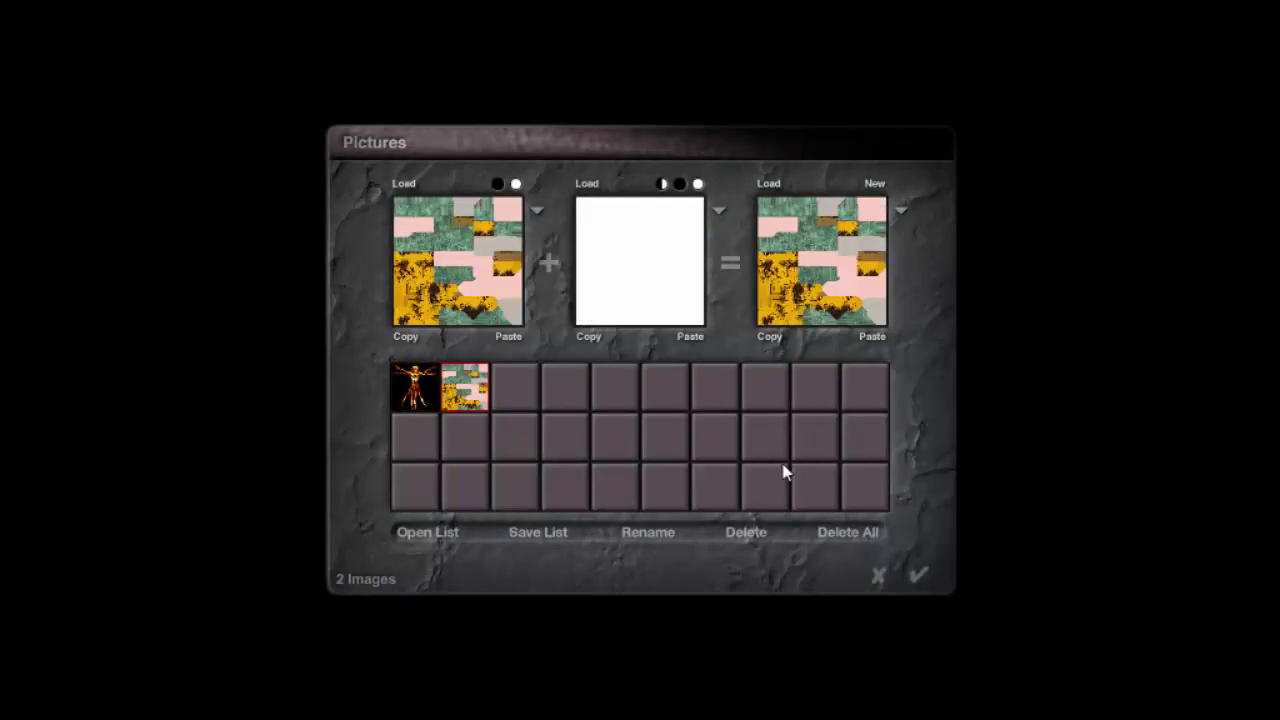
left_click(587, 186)
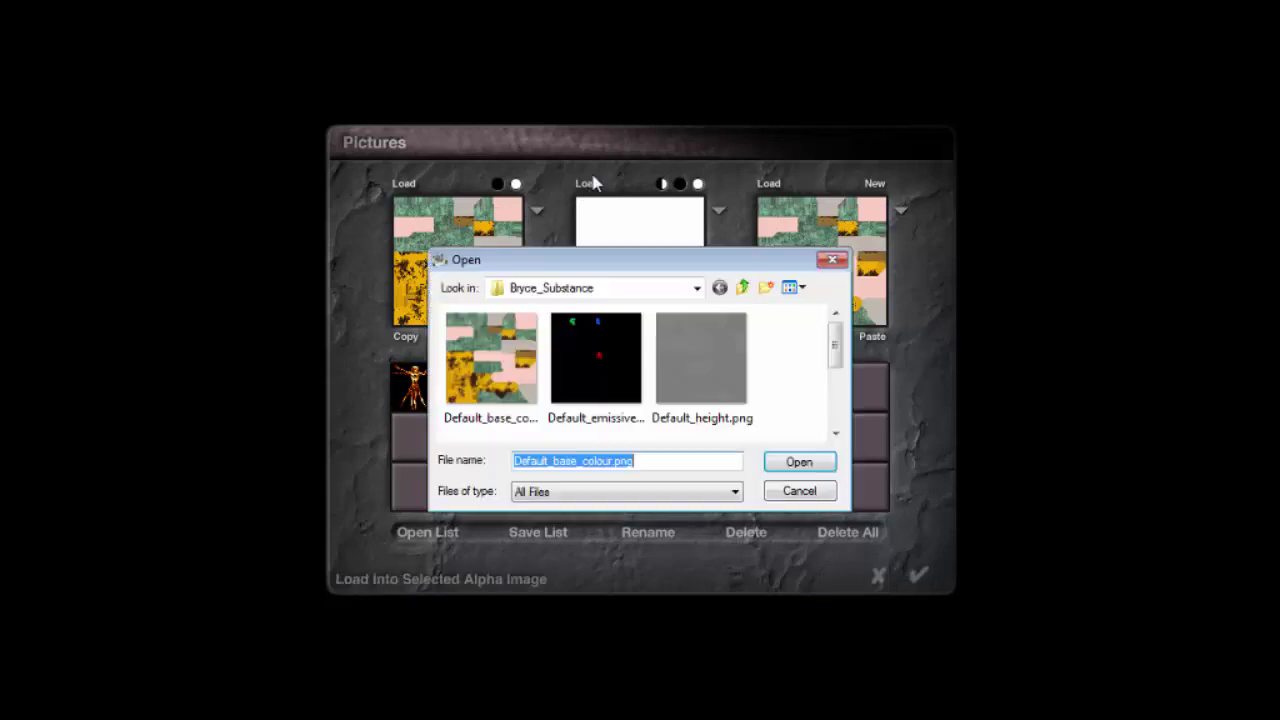
left_click(736, 370)
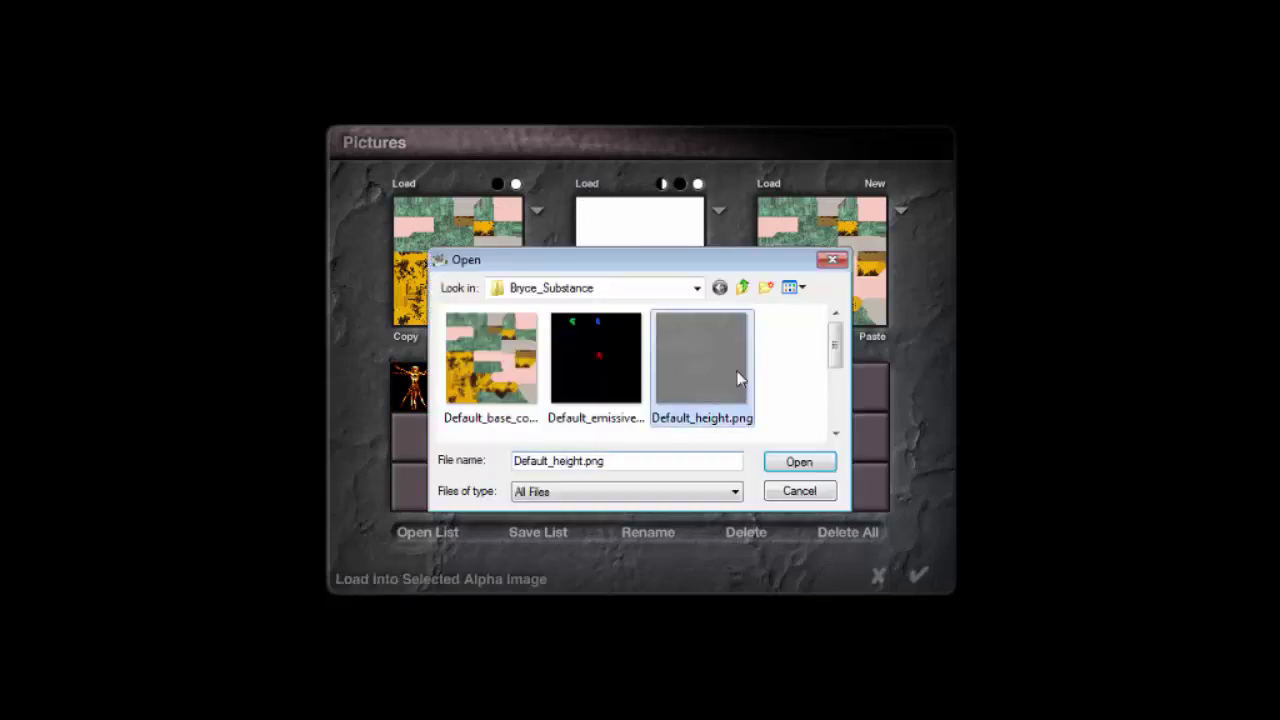
left_click(808, 464)
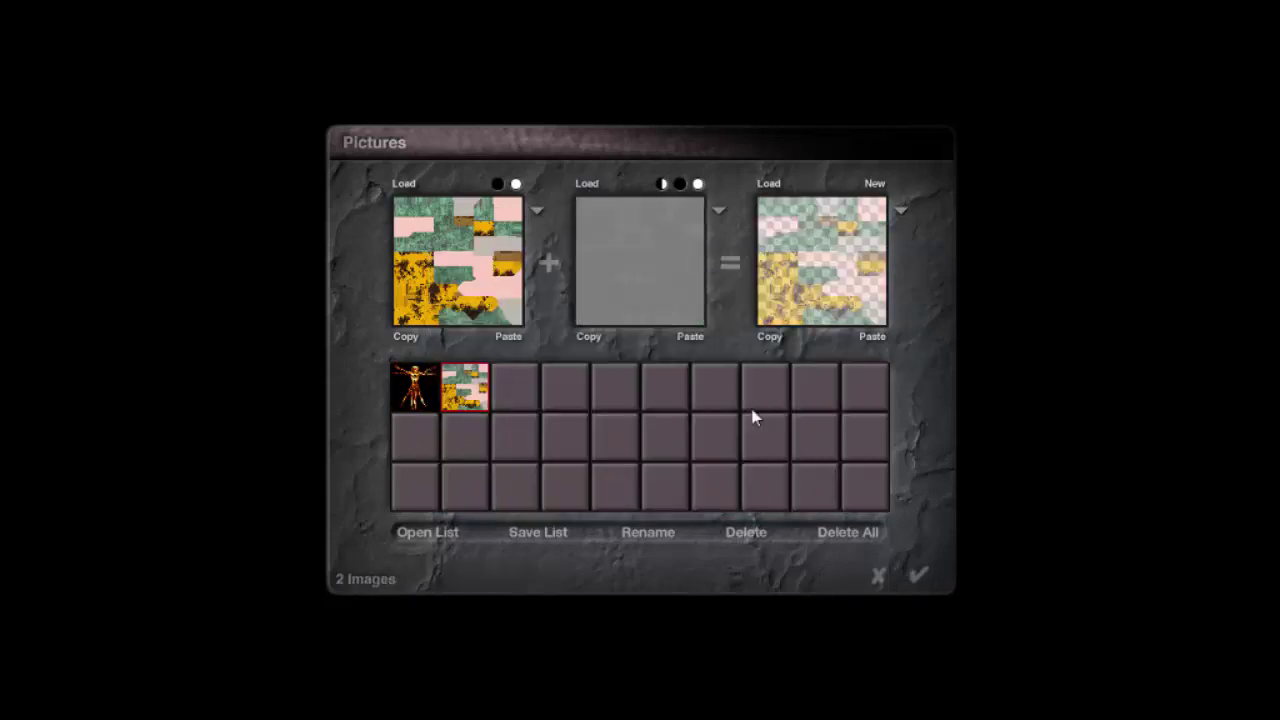
left_click(922, 580)
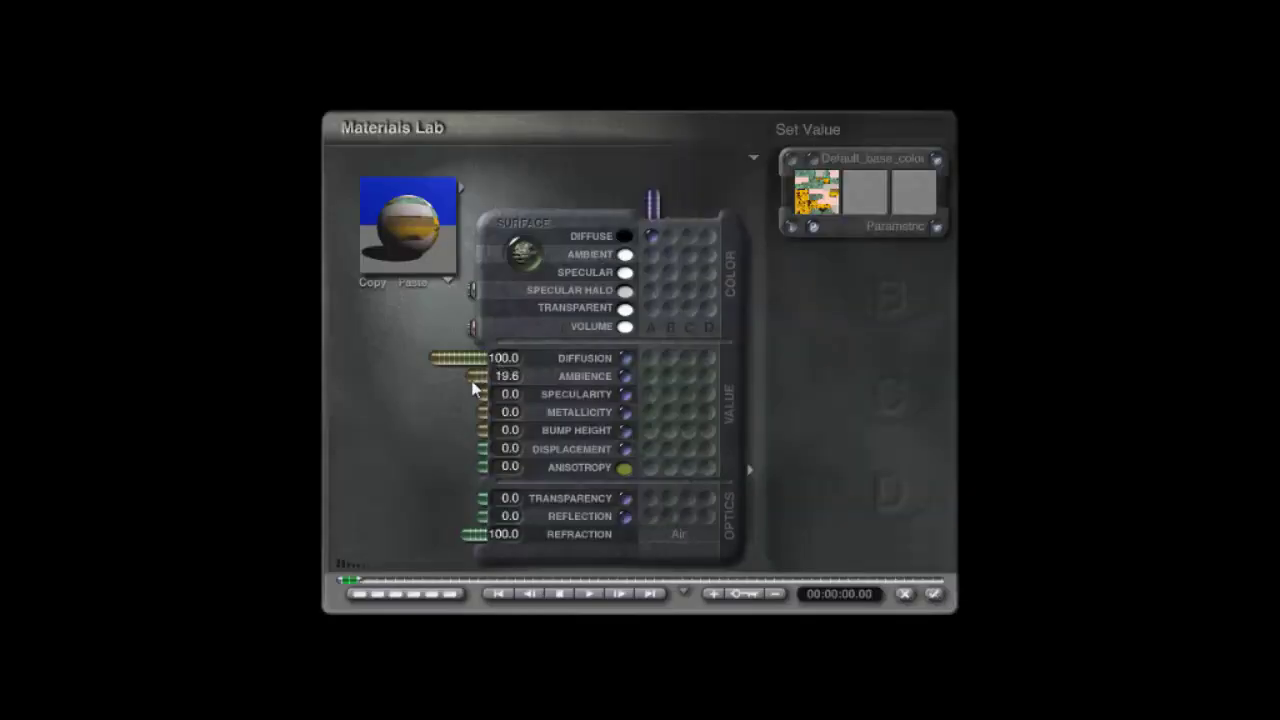
- Set Ambience to 0 and Bump Height to 100, driven by texture A
left_click_drag(473, 384, 512, 394)
left_click_drag(477, 434, 383, 440)
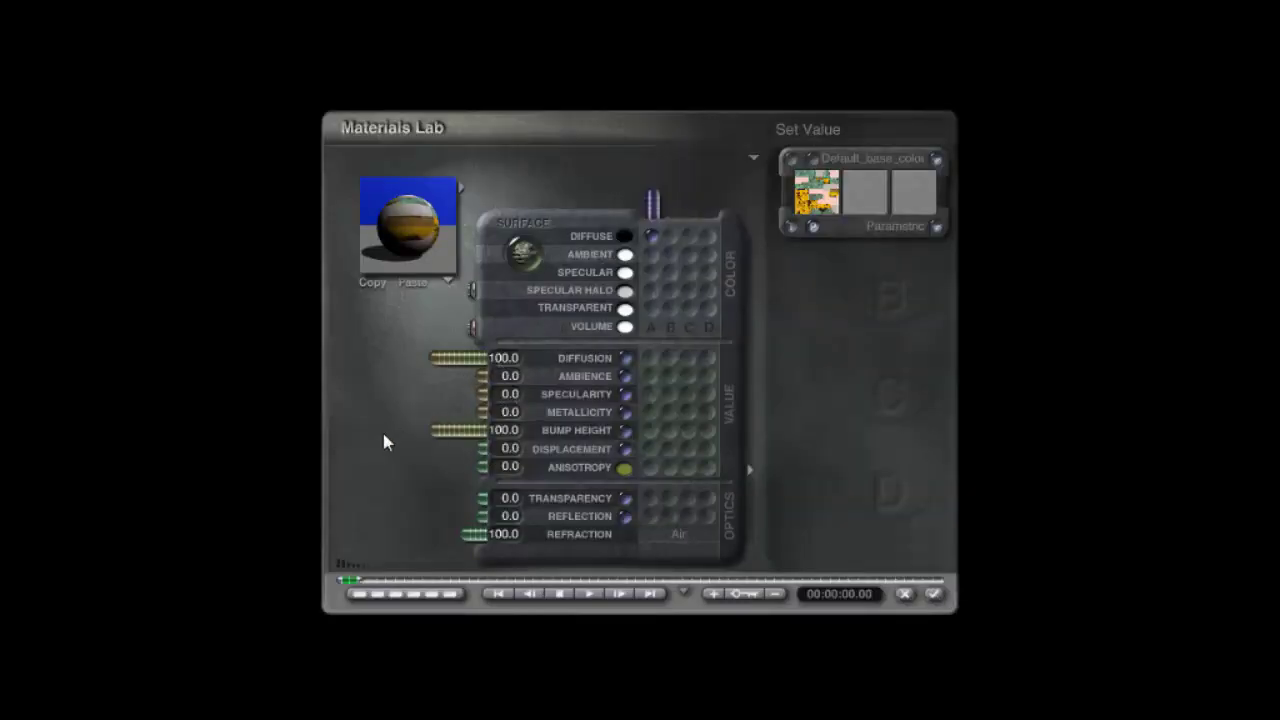
left_click(652, 432)
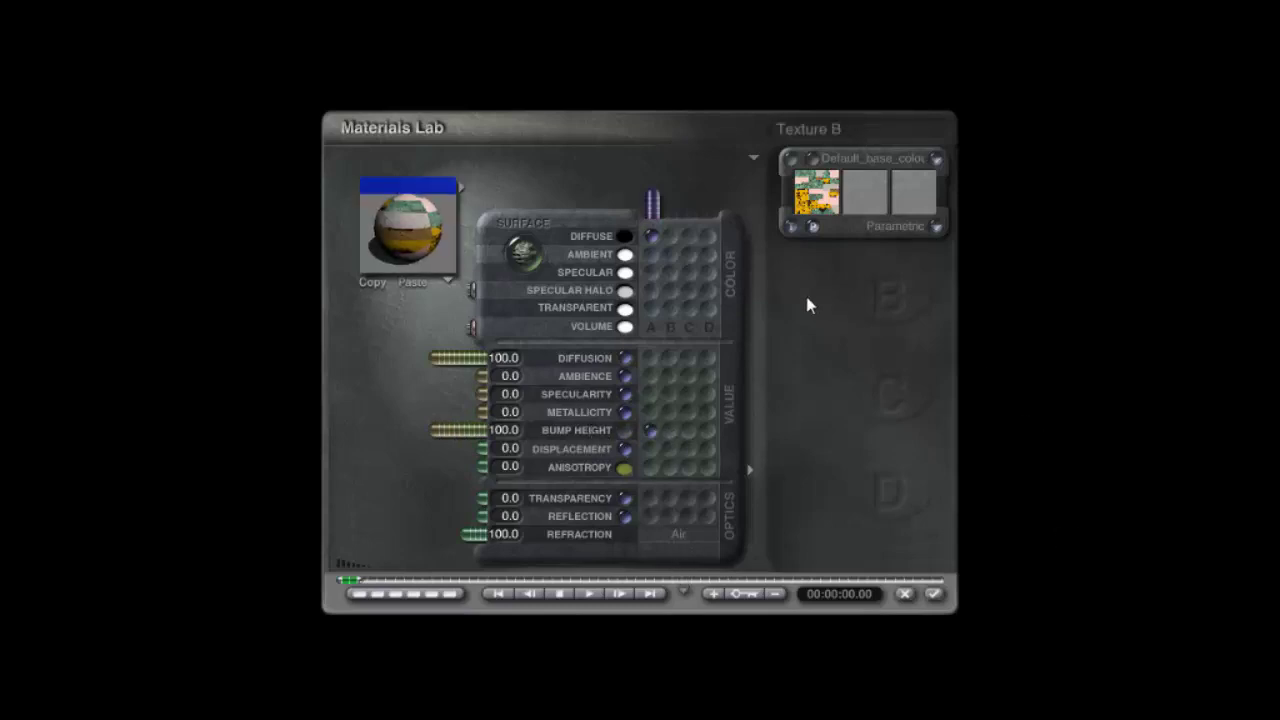
- Drive specular halo and reflection from Default_roughness+gamma4.png as texture B, with Reflection at 100
left_click(671, 292)
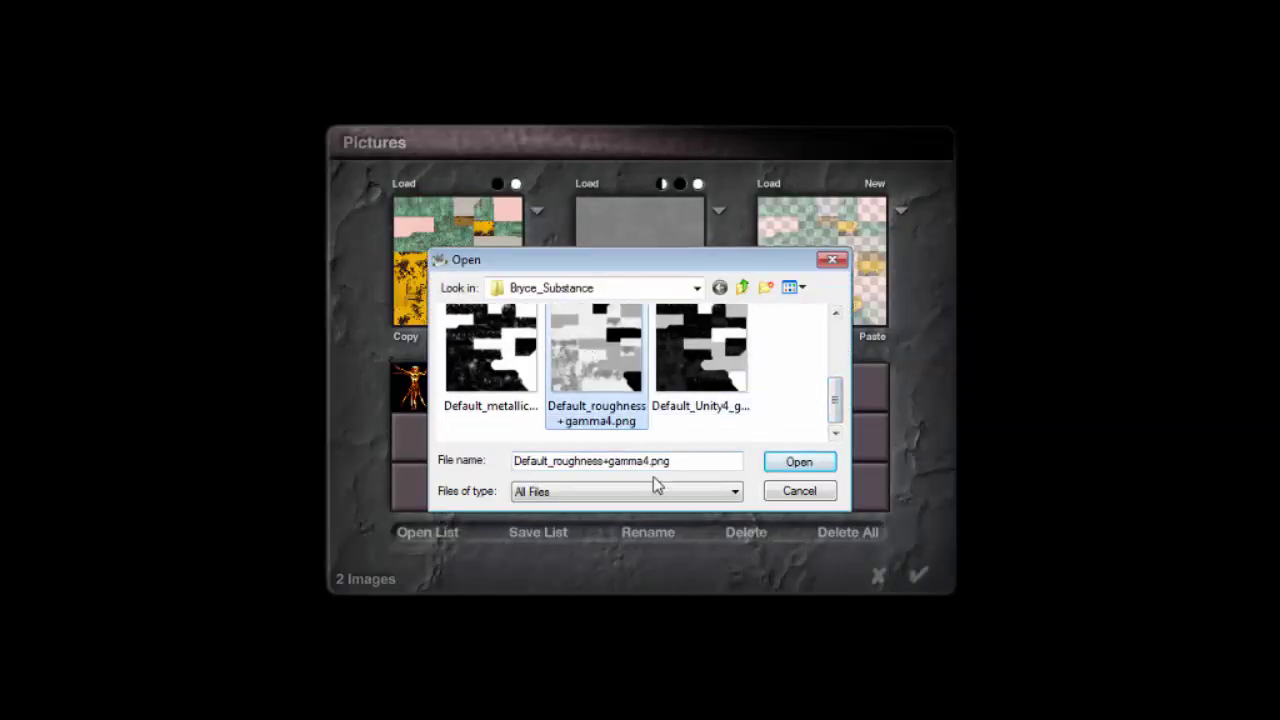
left_click(797, 465)
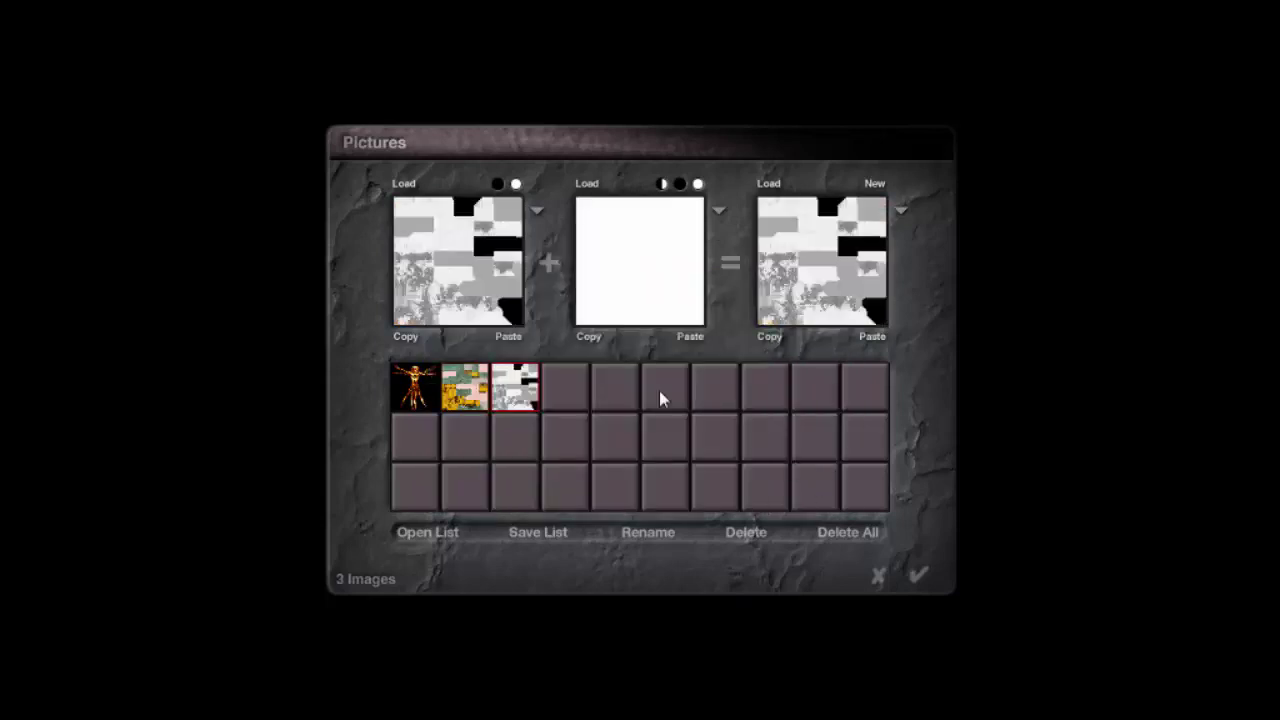
left_click(585, 185)
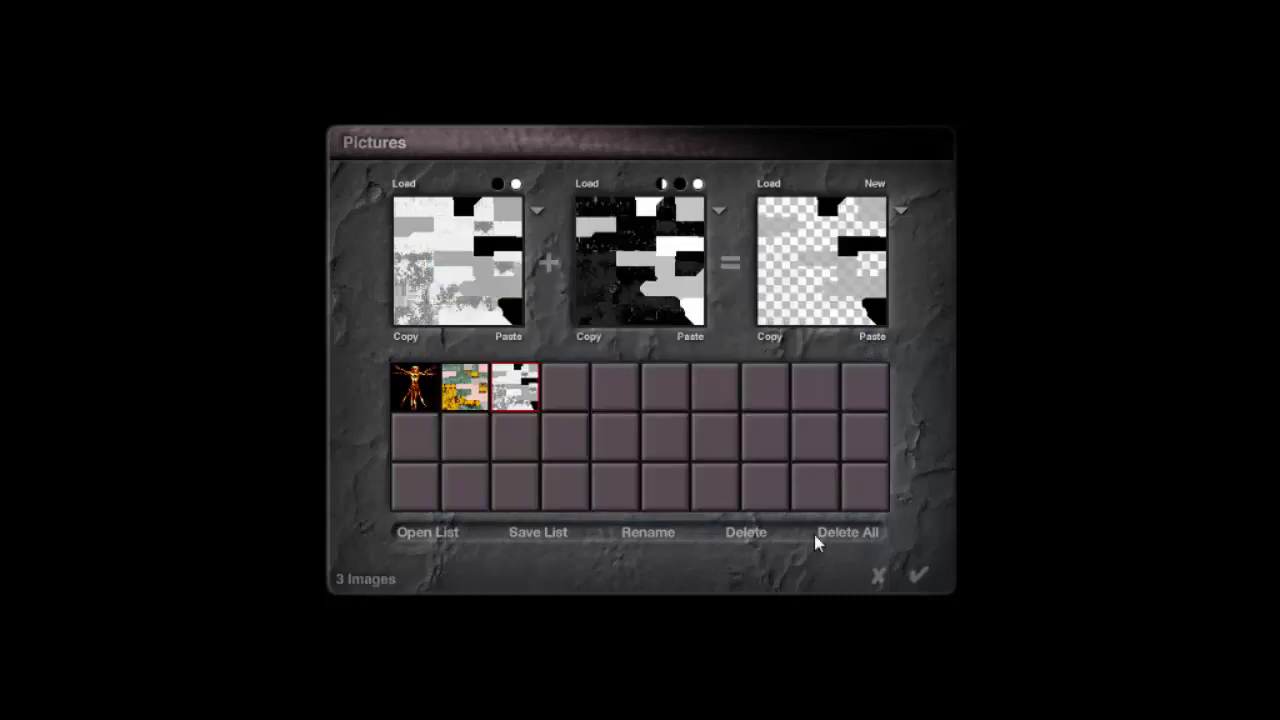
left_click(918, 576)
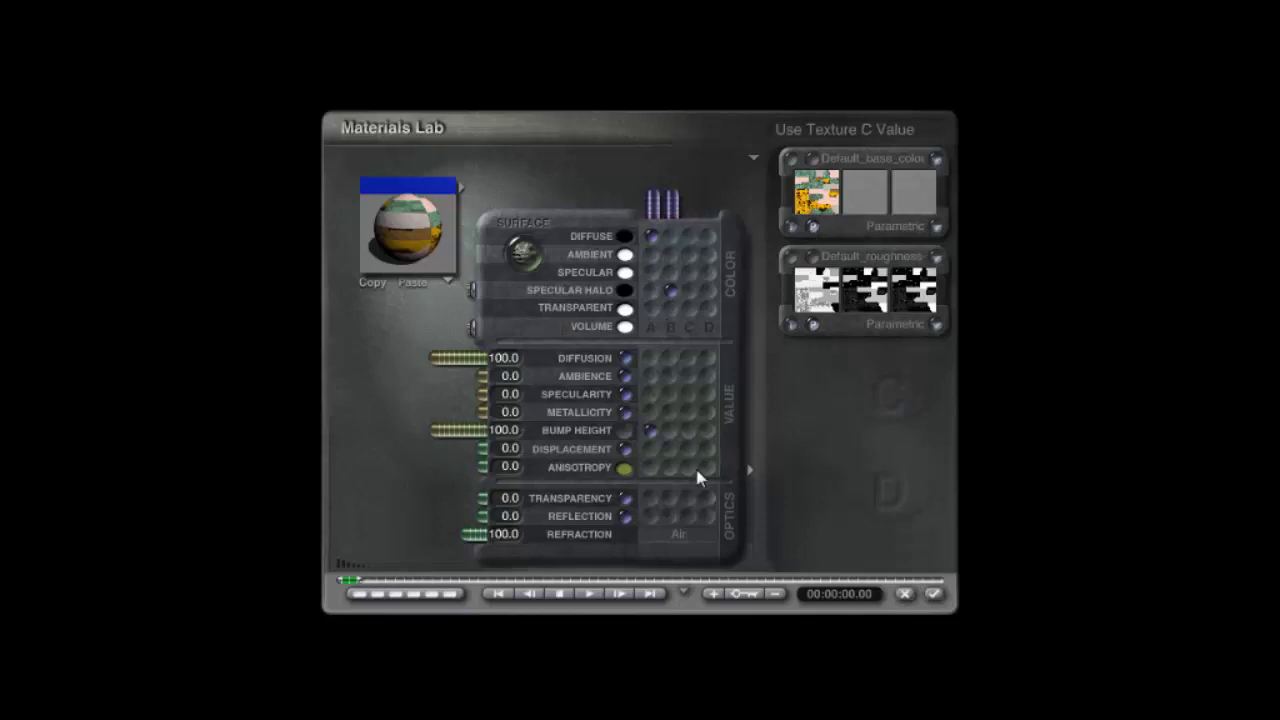
left_click(670, 516)
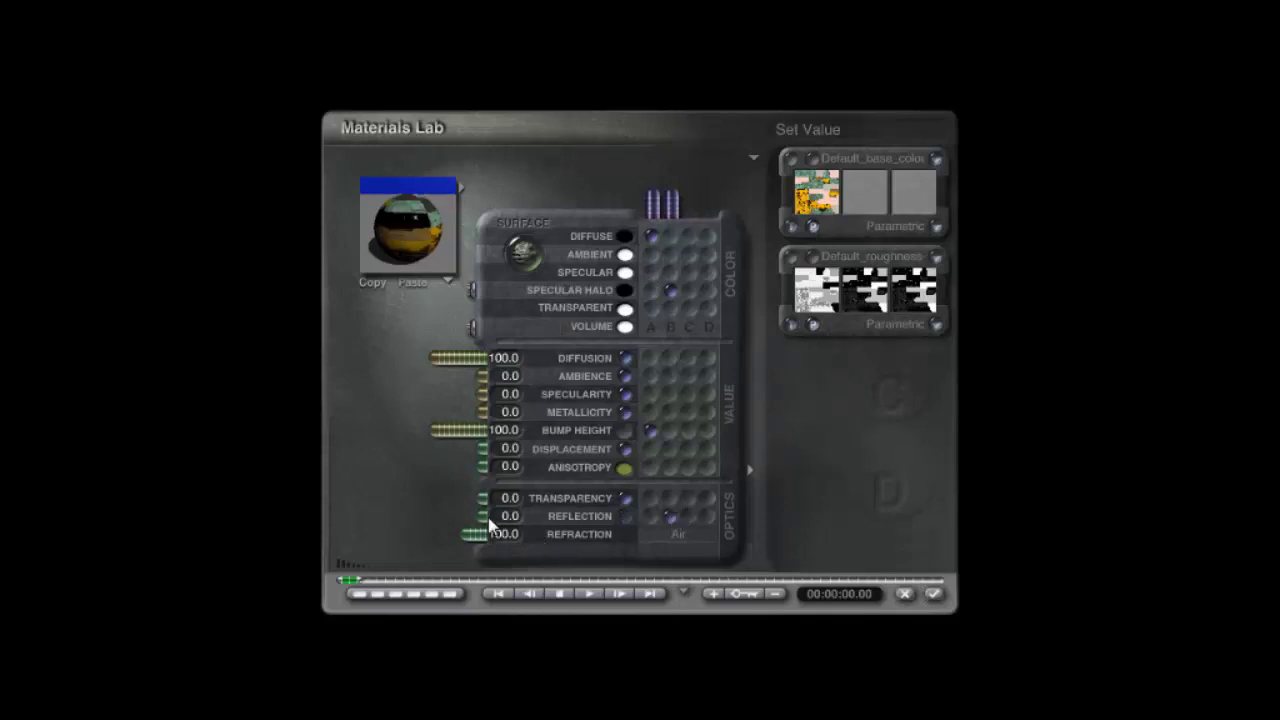
left_click_drag(482, 516, 410, 509)
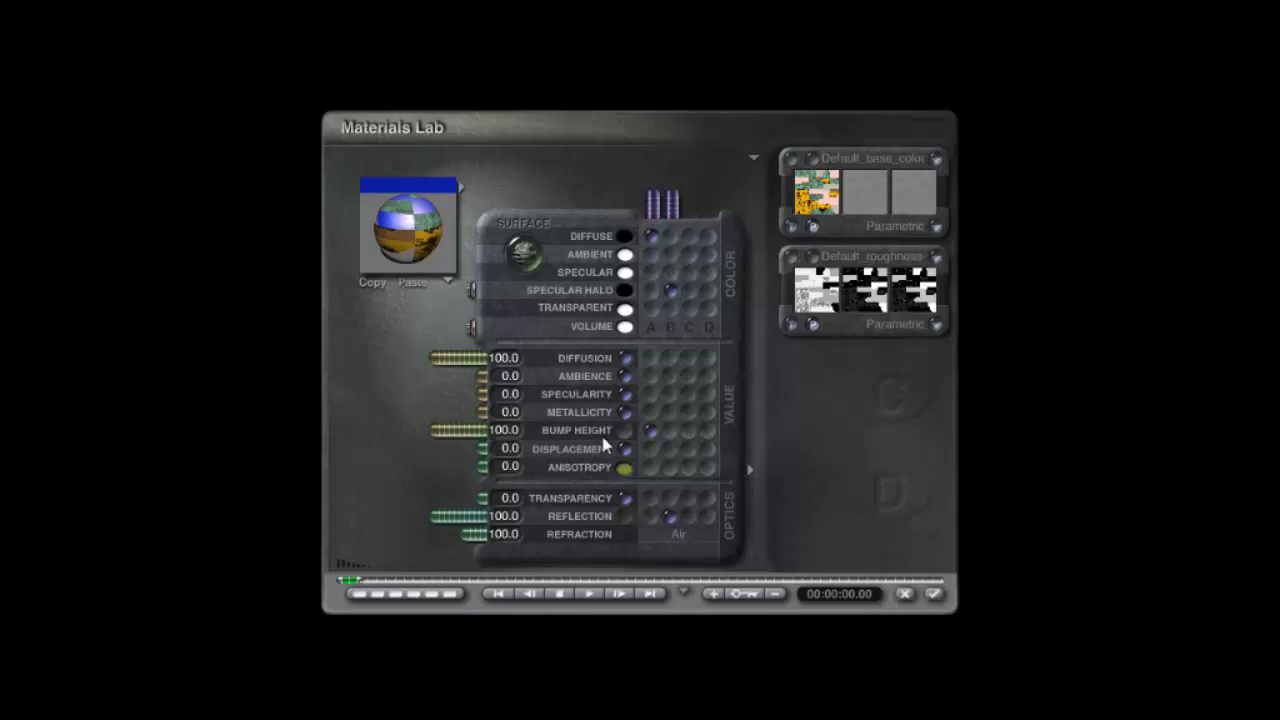
- Link ambient colour to a third texture loaded with Default_emissive.png
left_click(690, 254)
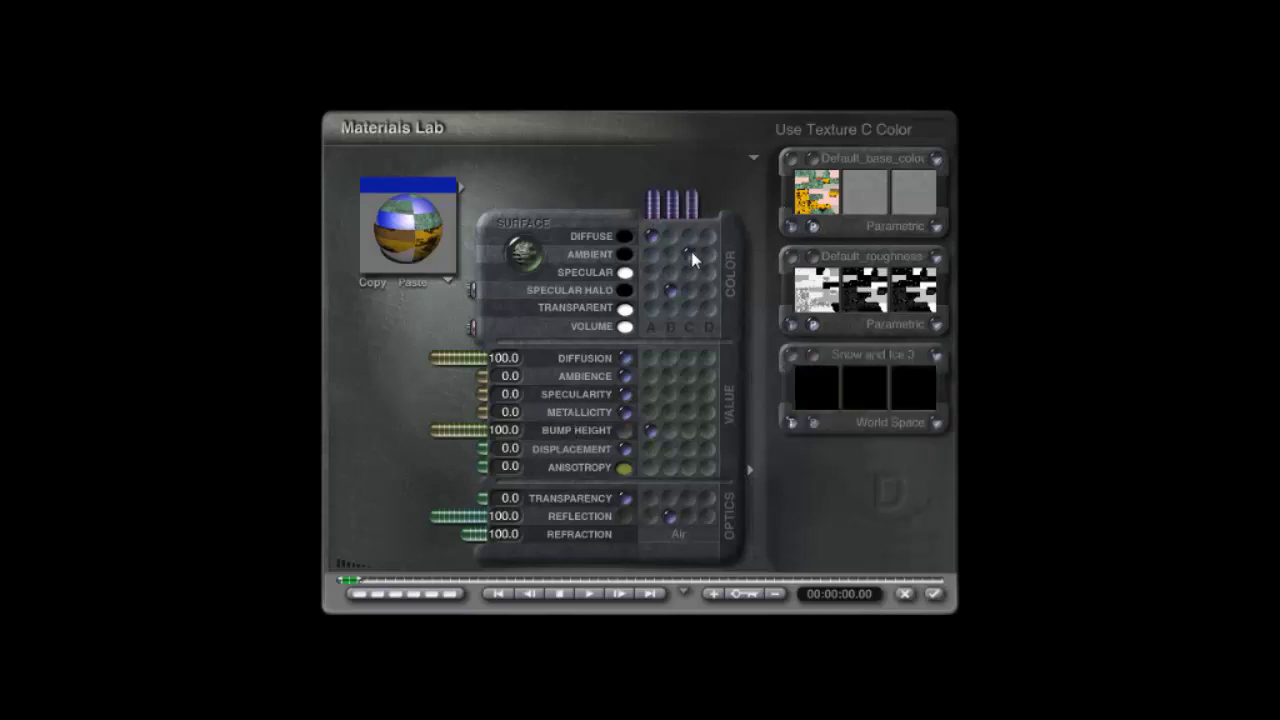
left_click(812, 405)
left_click(565, 387)
left_click(598, 344)
left_click(795, 460)
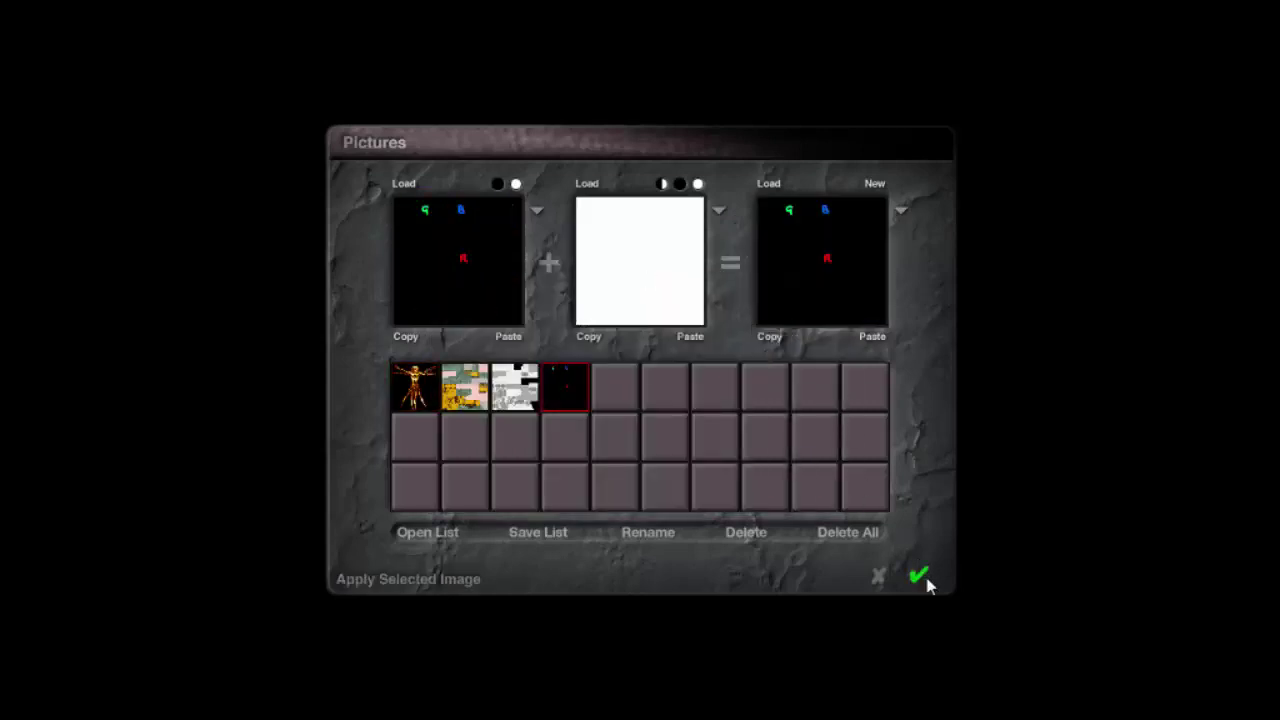
left_click(588, 184)
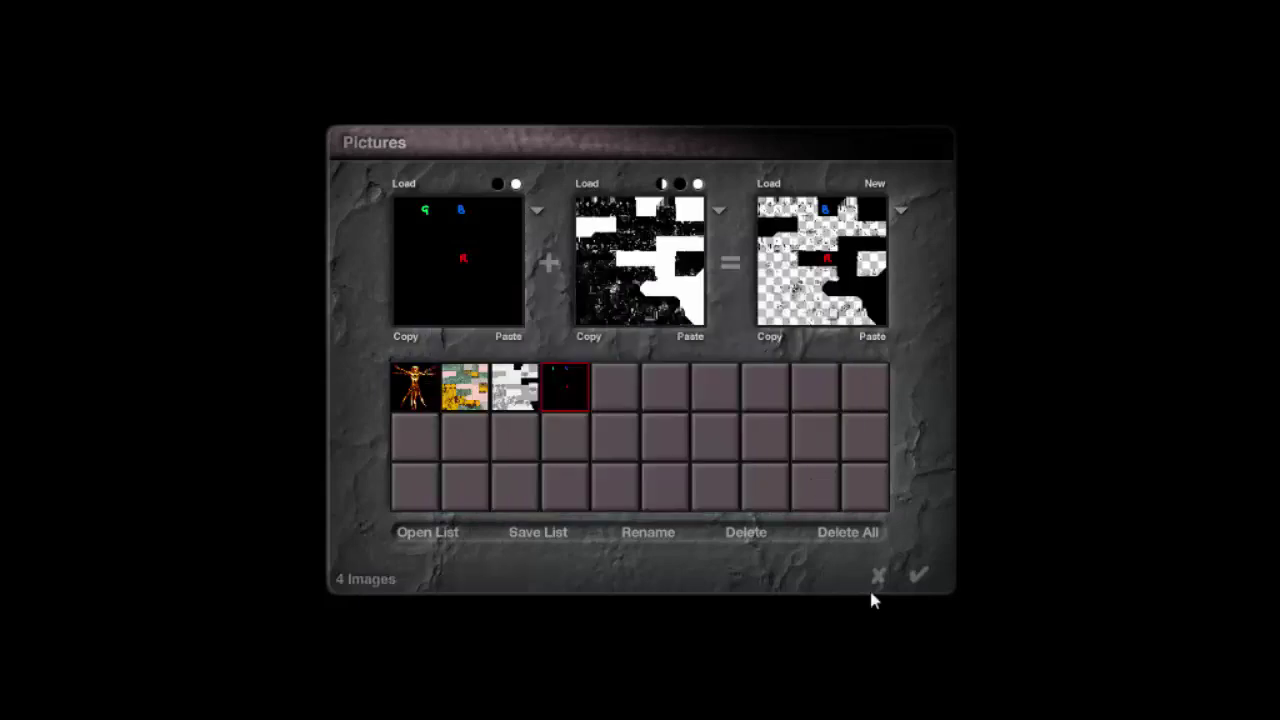
left_click(918, 576)
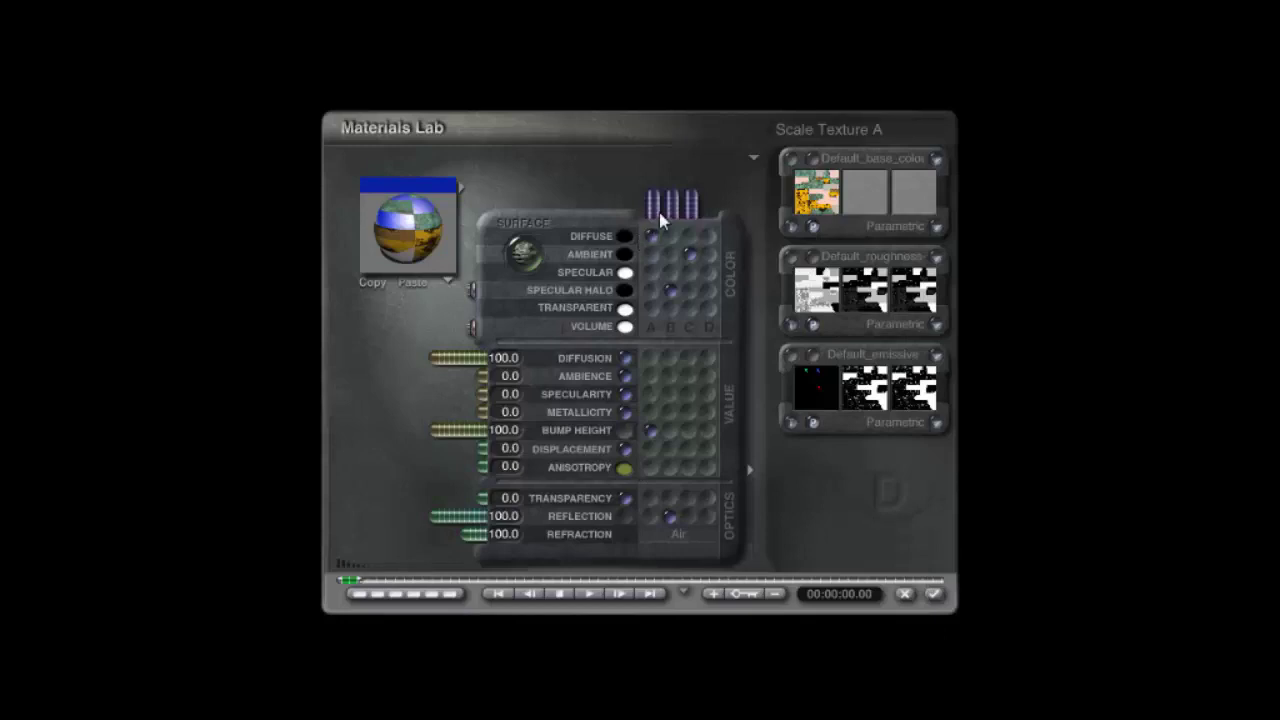
- Drive metallicity at 100 from the roughness texture in column B and refresh the preview
left_click(686, 412)
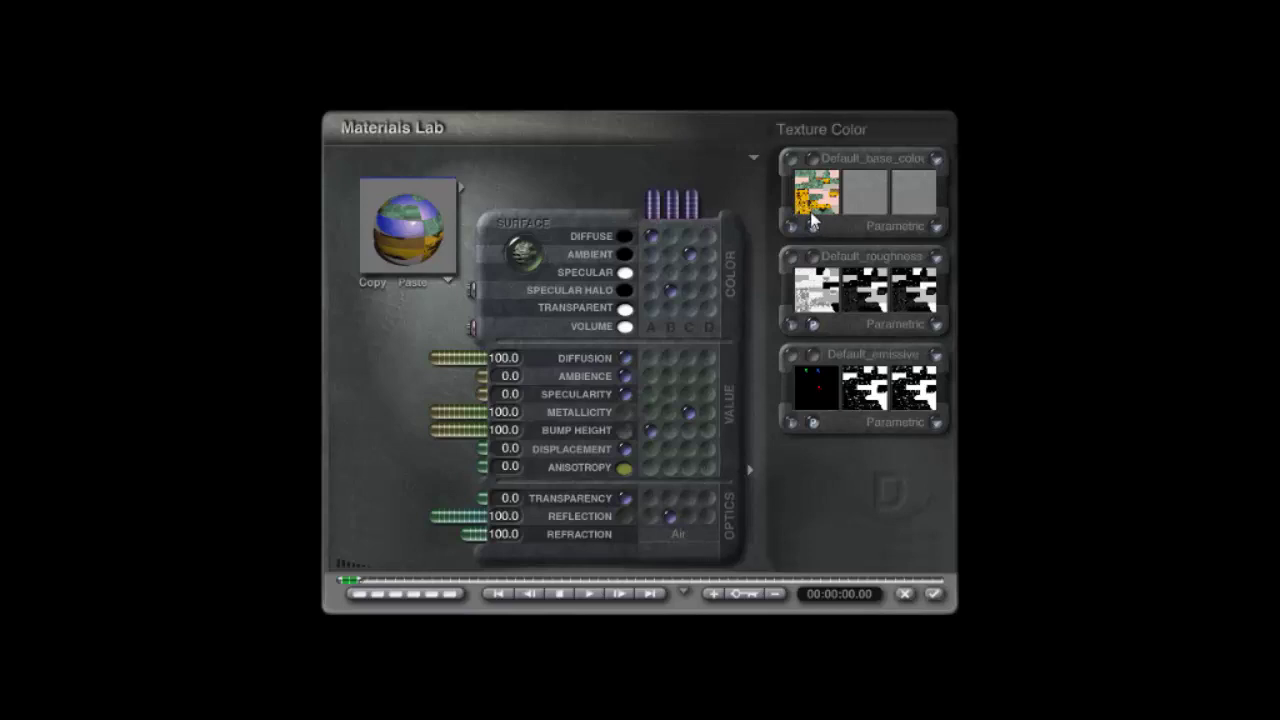
left_click(432, 230)
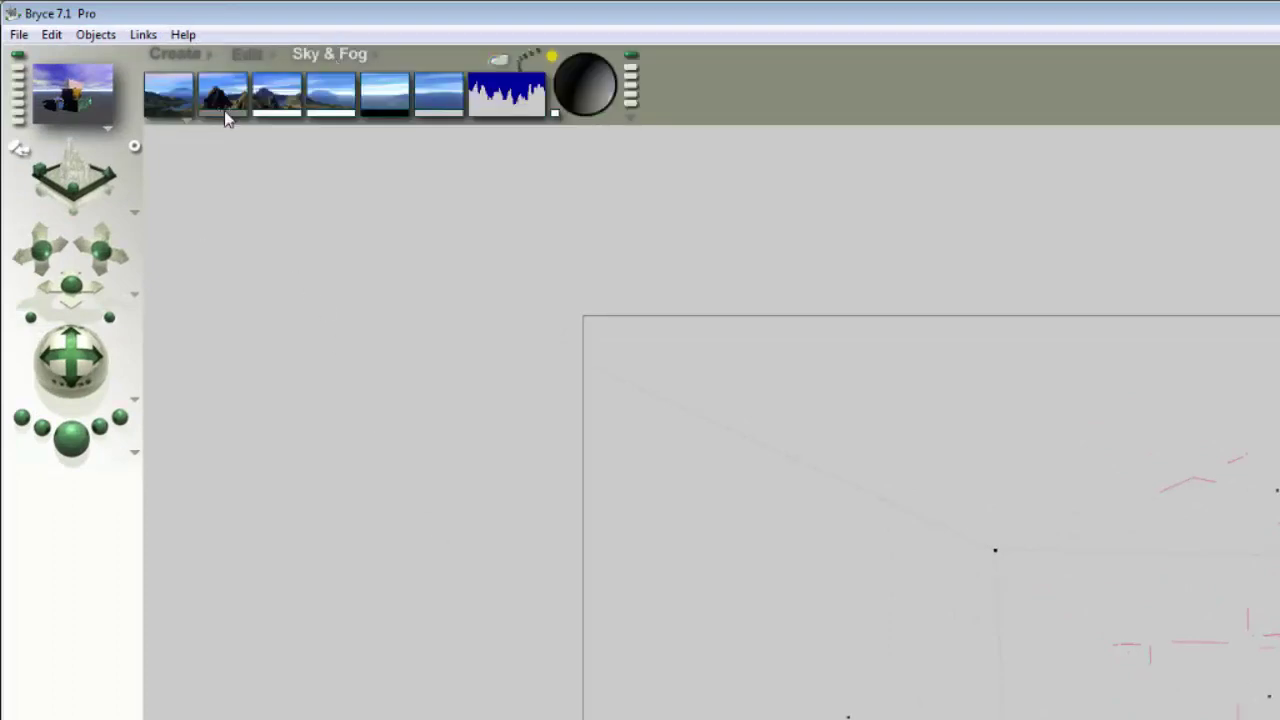
- Render a quick preview of the blocks against the sky, then drag the XY camera to reframe
left_click_drag(234, 117, 272, 102)
left_click(82, 446)
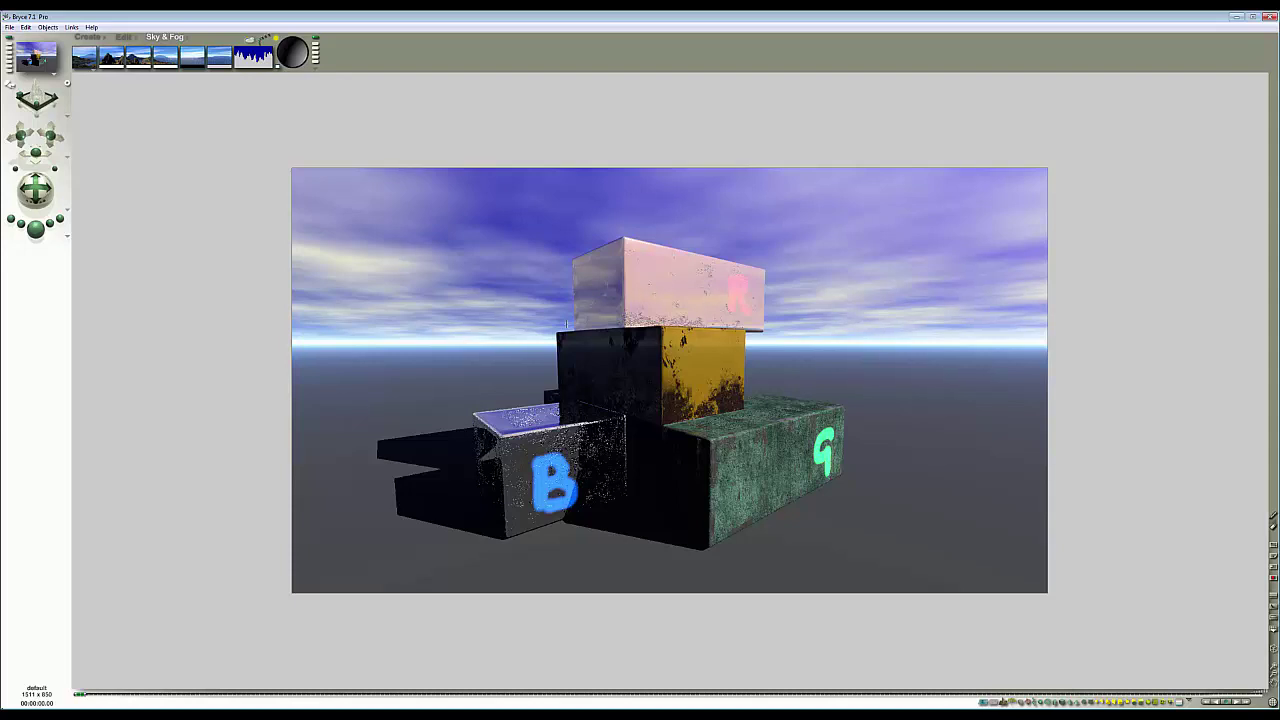
left_click_drag(48, 143, 62, 175)
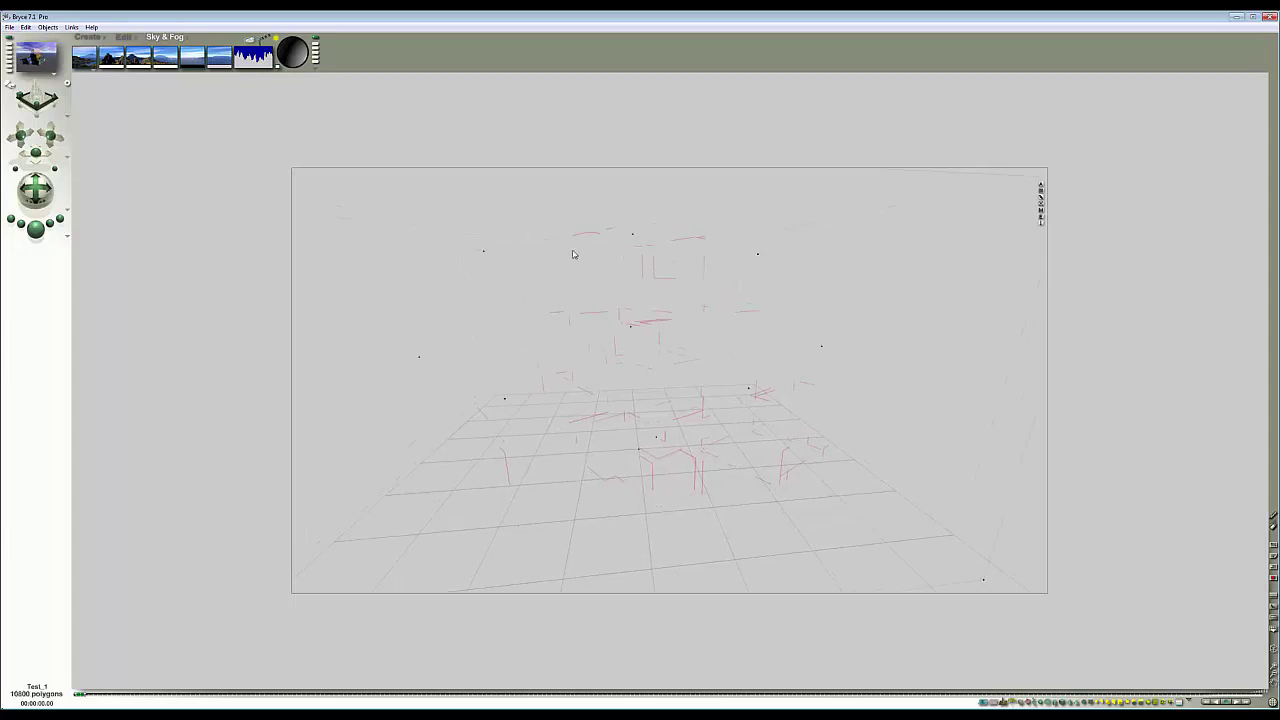
- Render the reframed block stack from the new camera position
left_click(36, 228)
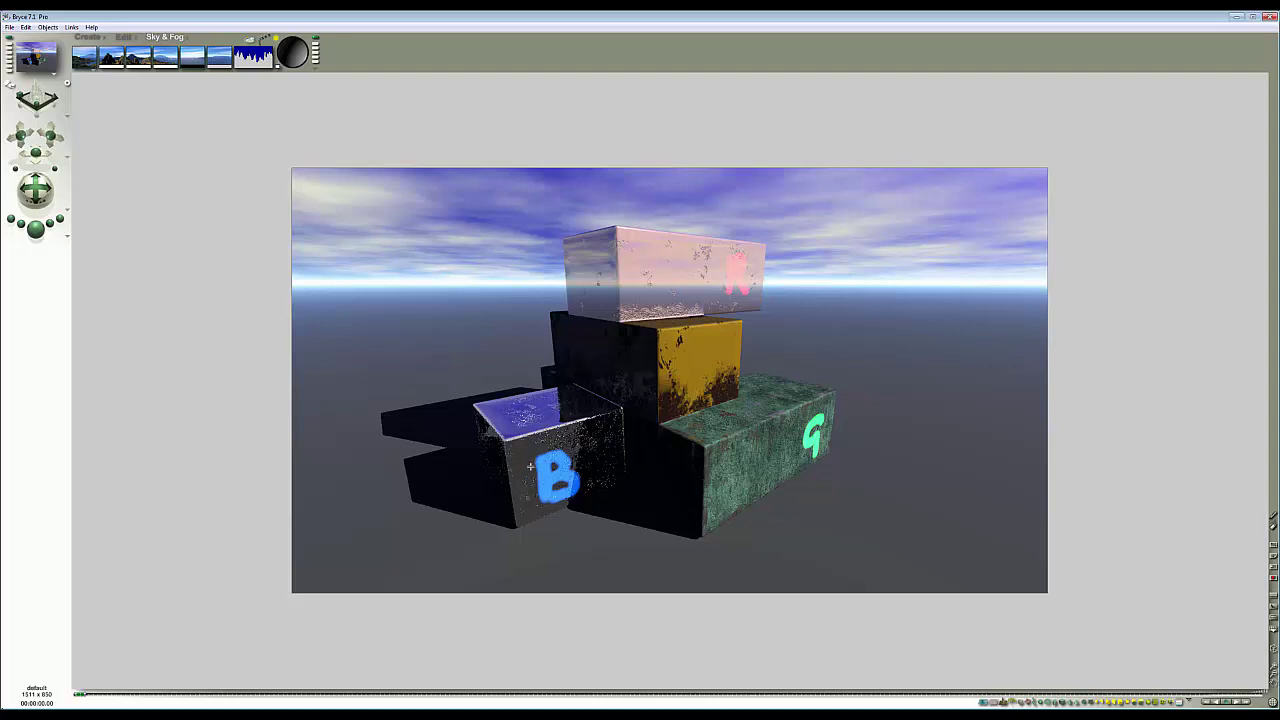
- Set Premium quality with Blurry Reflections, True Ambience, TA Scattering Correction, Boost Light, ray depth 4
left_click(68, 237)
left_click(98, 293)
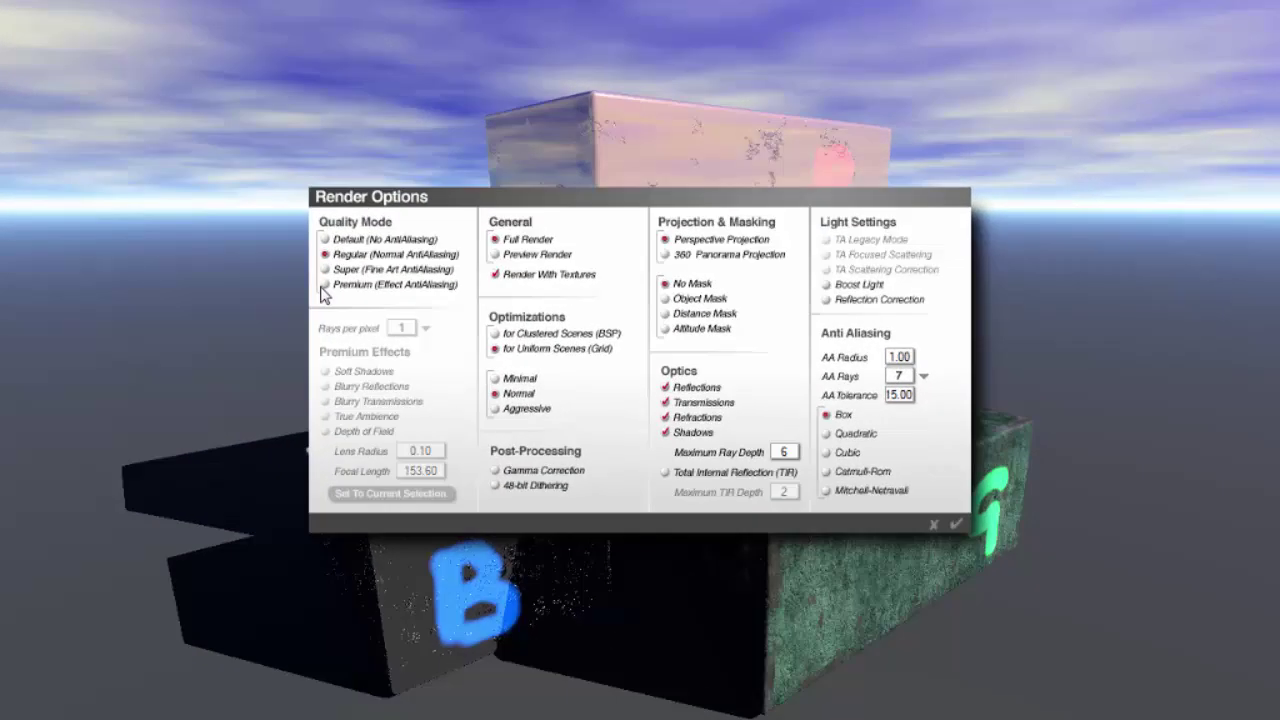
left_click(483, 322)
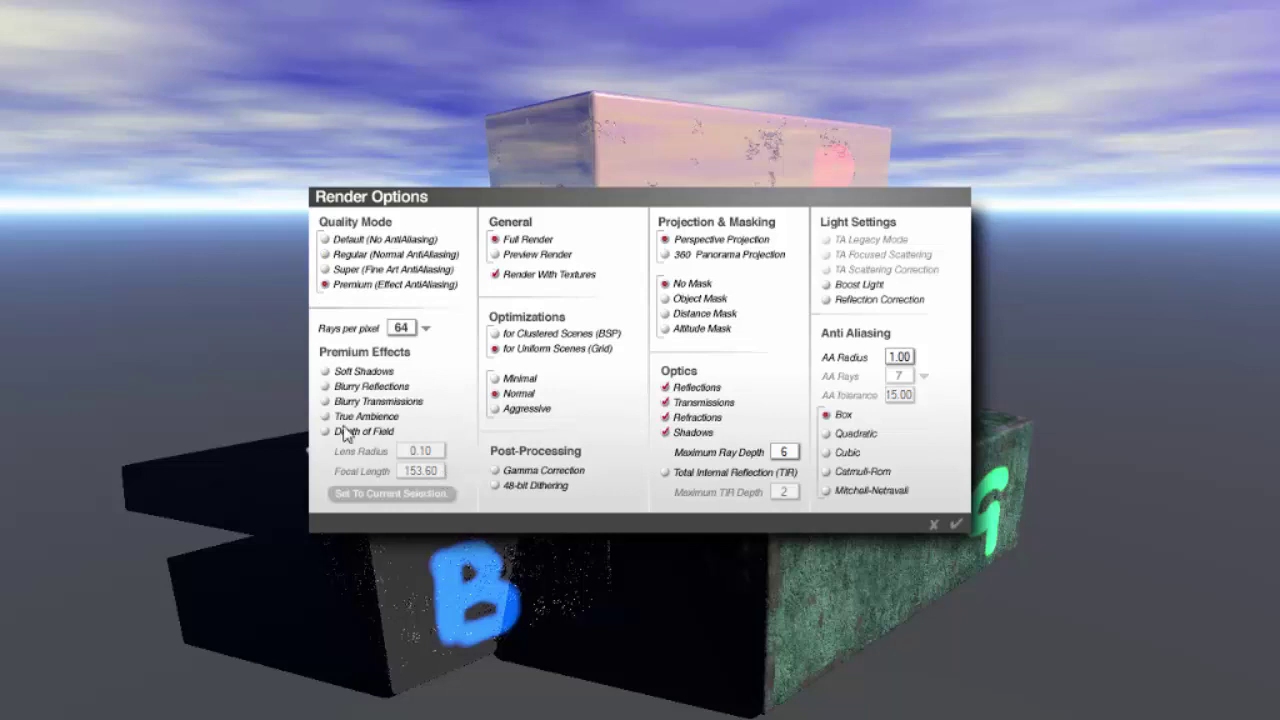
left_click(326, 387)
left_click(326, 417)
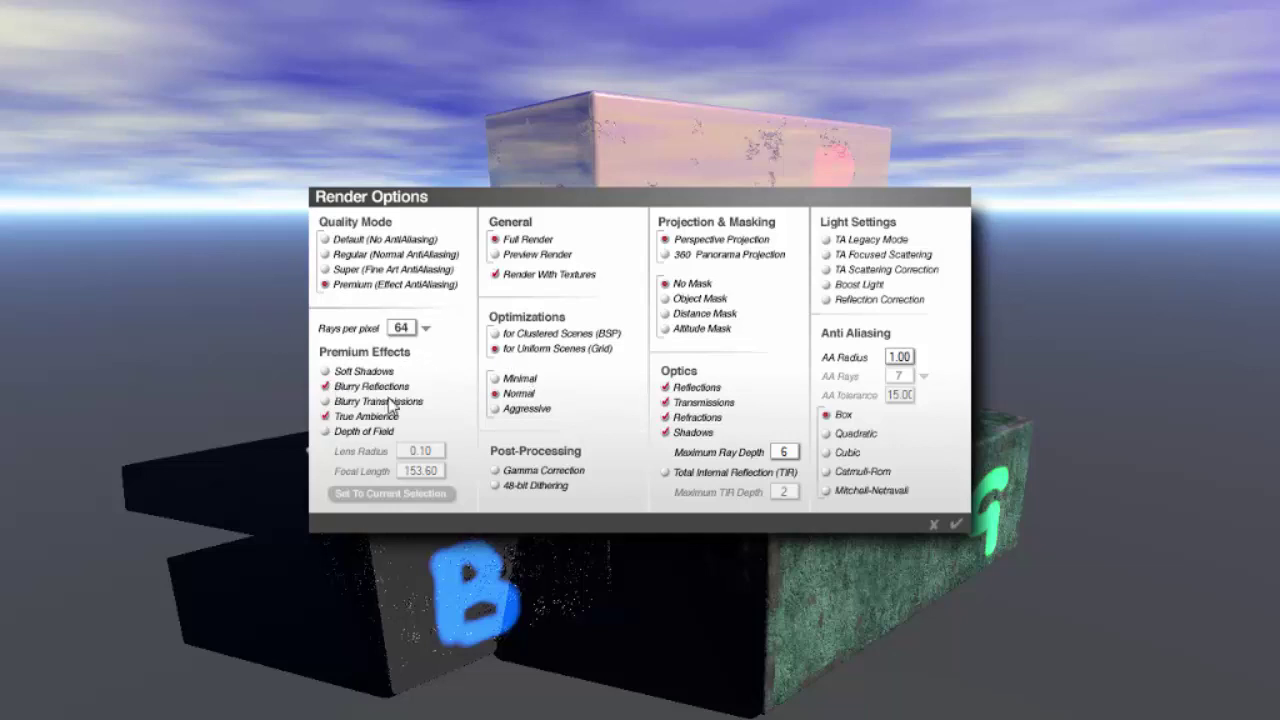
left_click(836, 270)
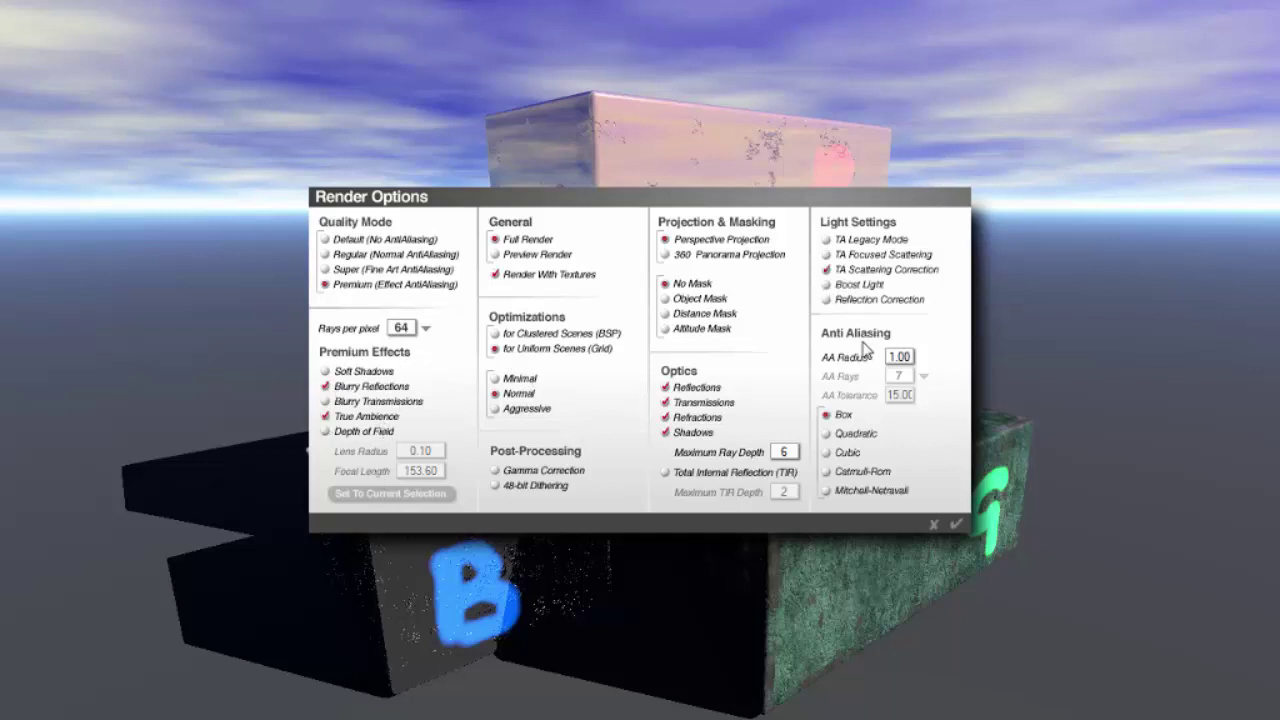
left_click(838, 286)
left_click(773, 456)
type("4")
- Confirm the render options to start the Premium render, then open the File menu
left_click(957, 524)
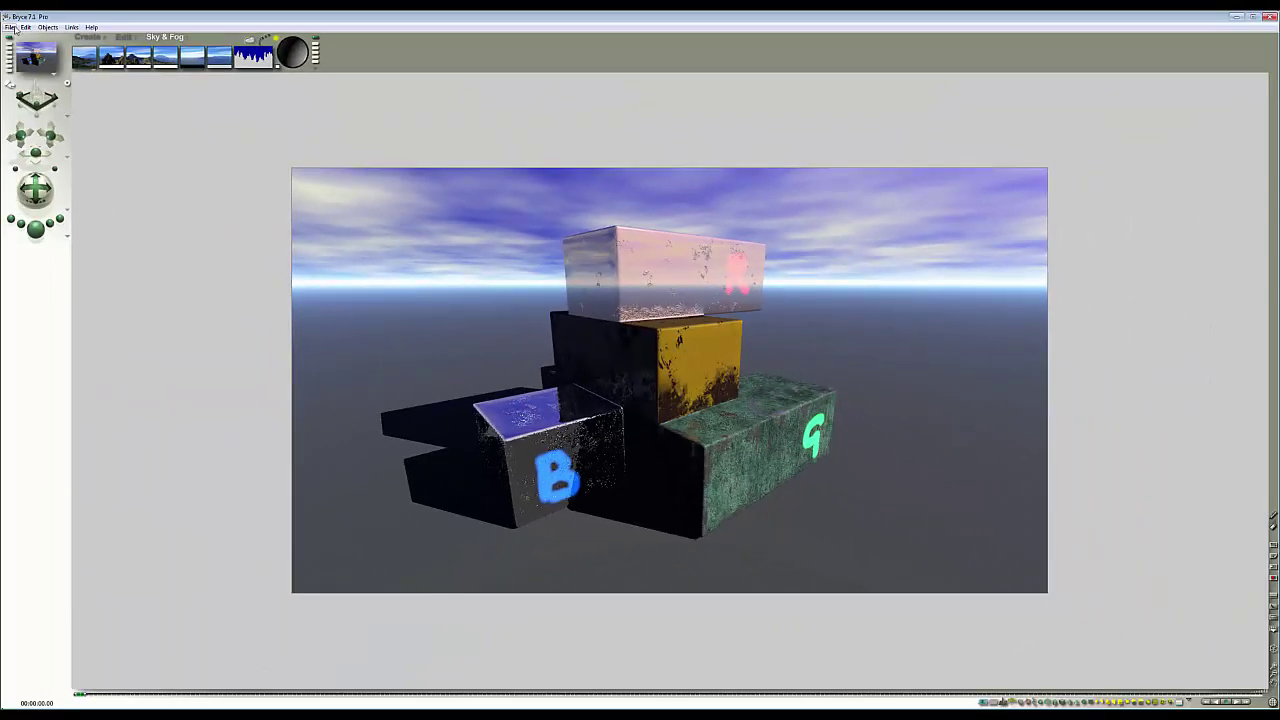
left_click(10, 27)
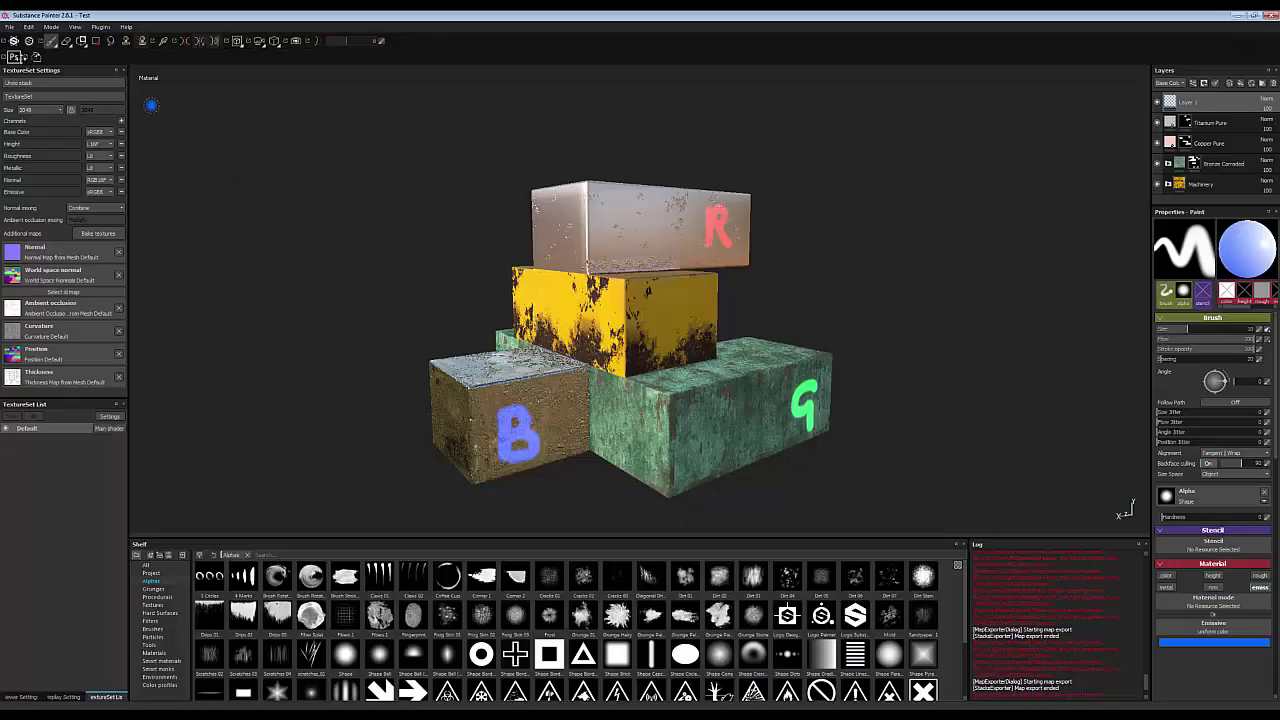
- Open the Mixer.spp project in Substance Painter
left_click(9, 26)
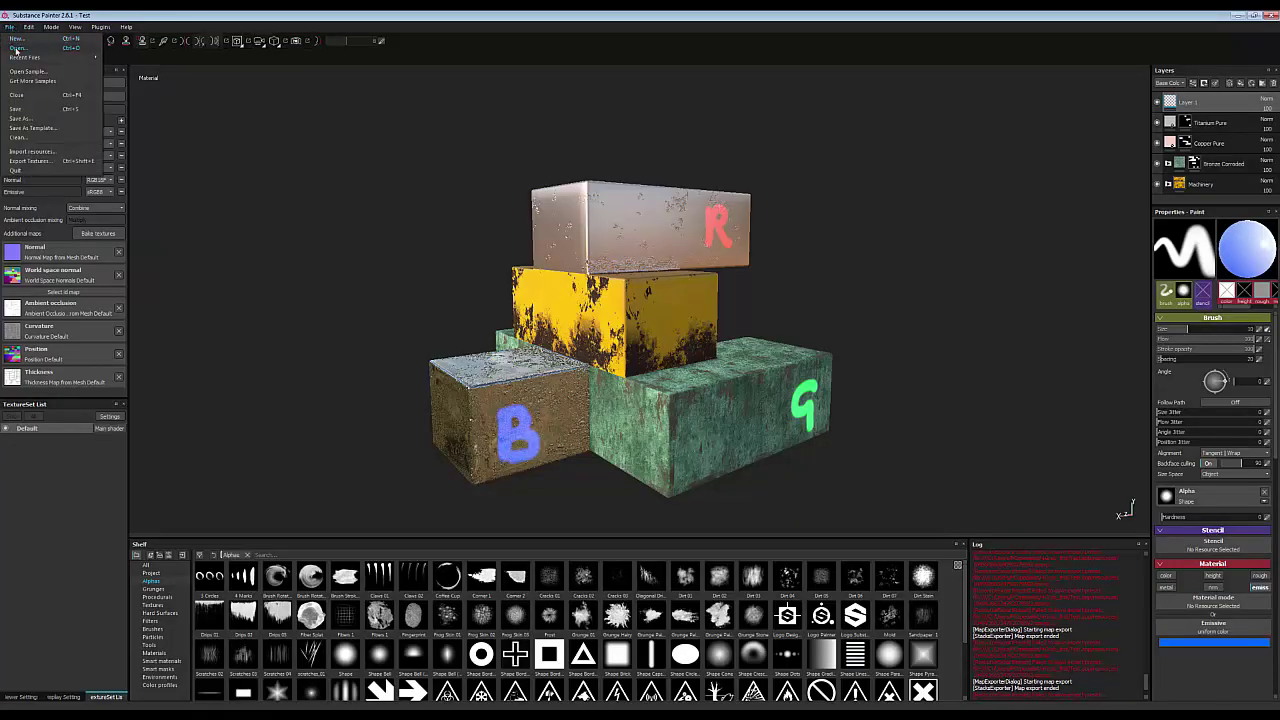
left_click(18, 47)
left_click(340, 100)
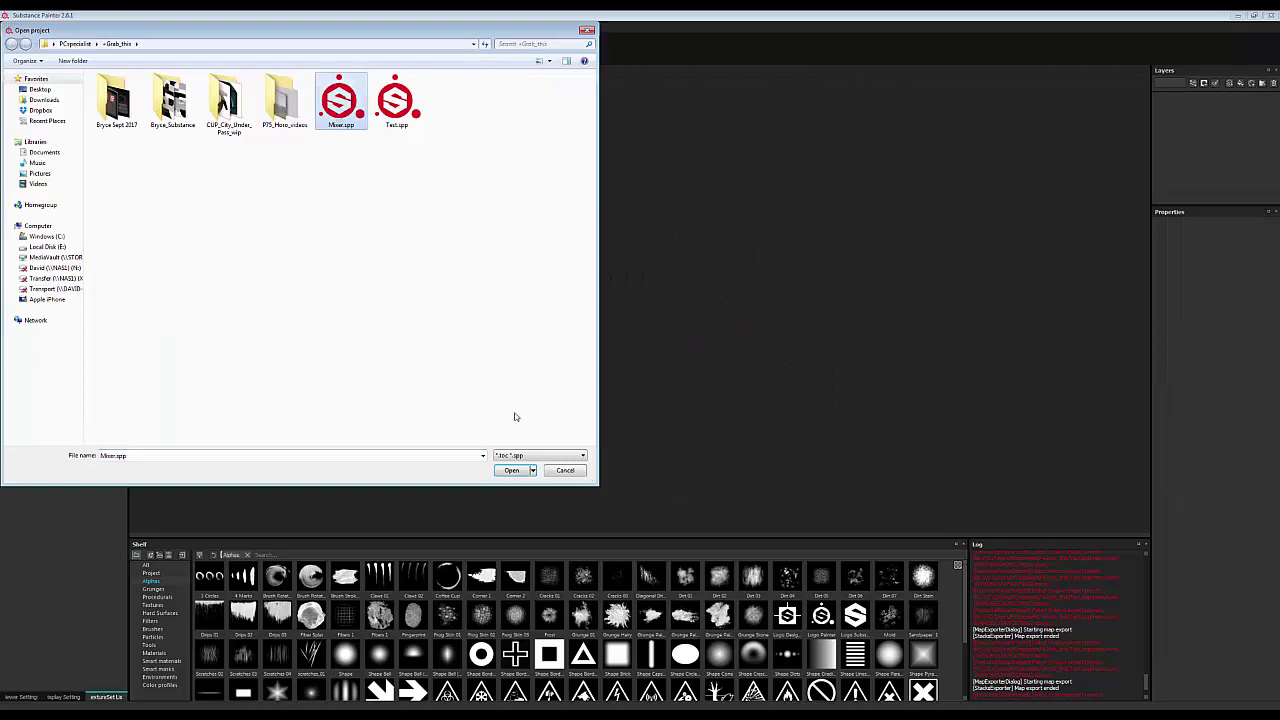
left_click(511, 470)
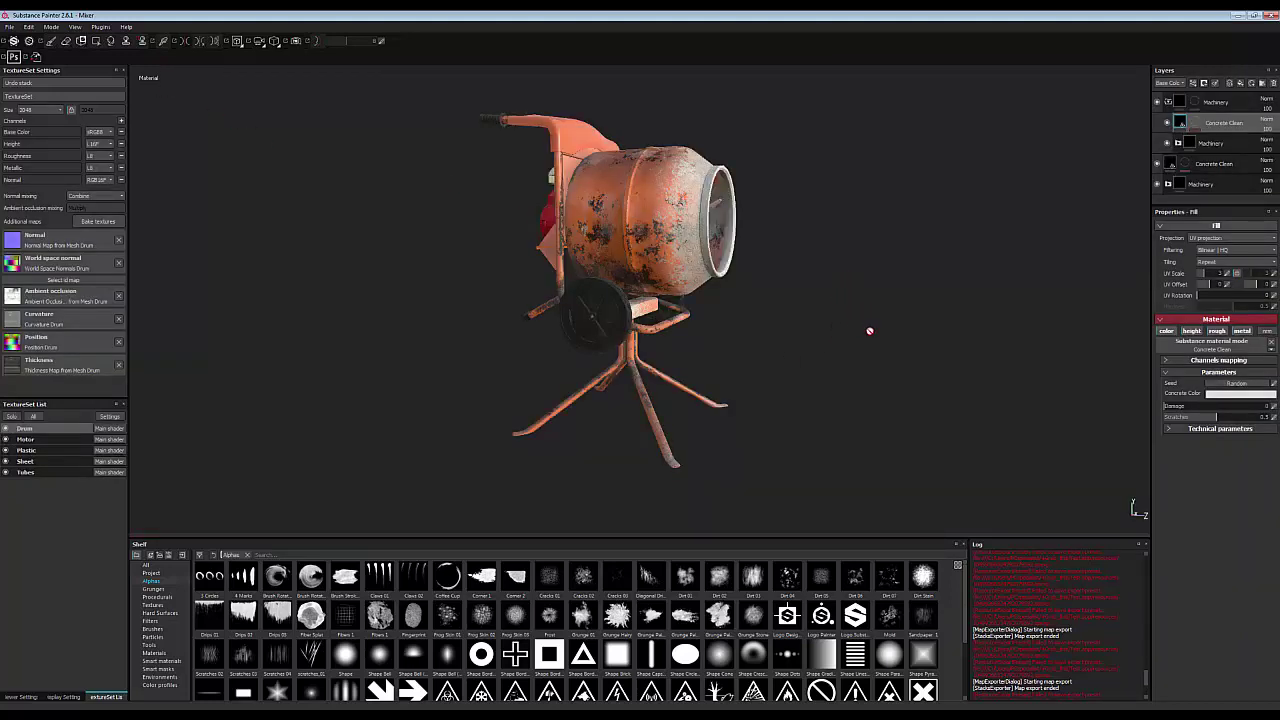
left_click_drag(871, 319, 977, 303, "alt")
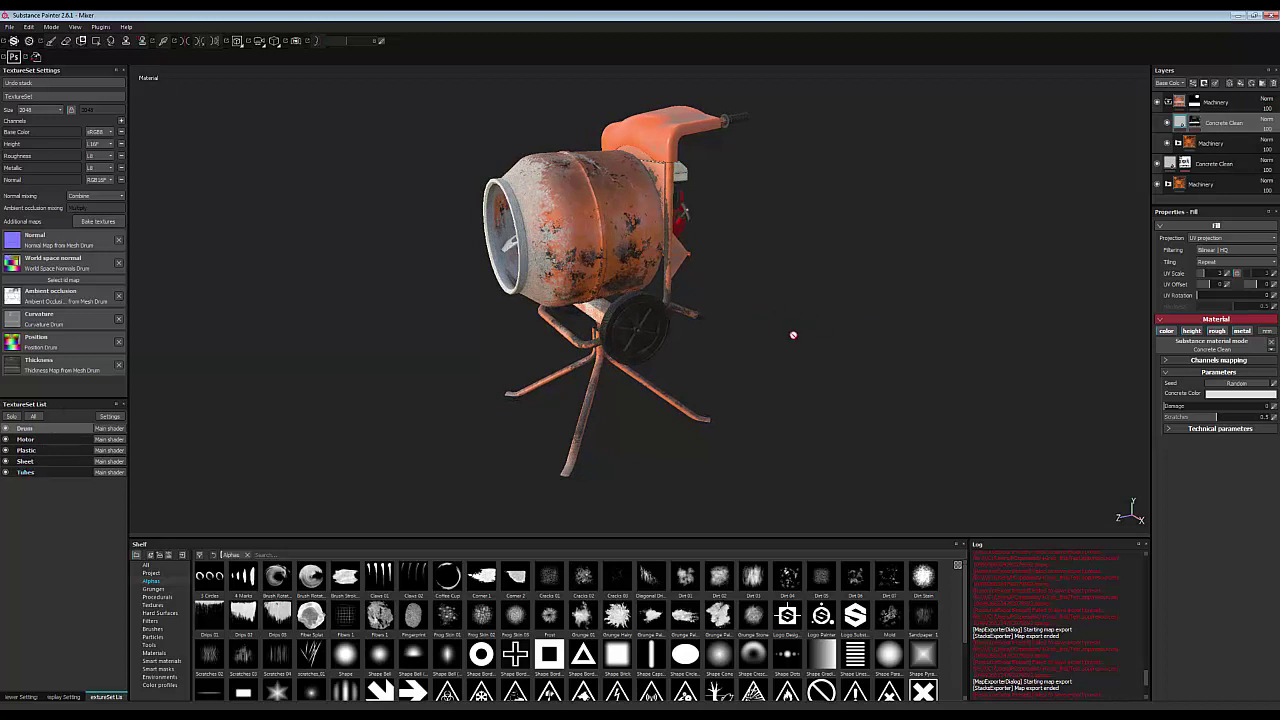
left_click_drag(777, 339, 465, 327, "alt")
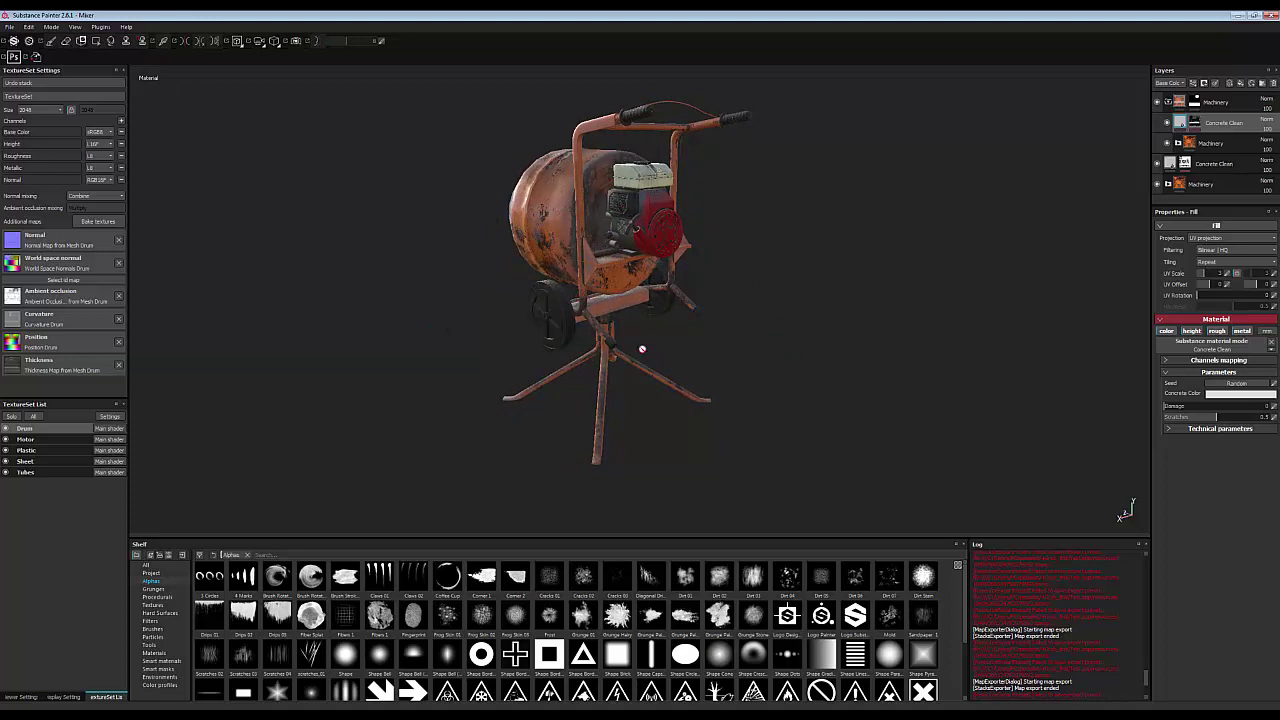
left_click_drag(606, 281, 929, 326, "alt")
scroll(929, 326, "up", 5)
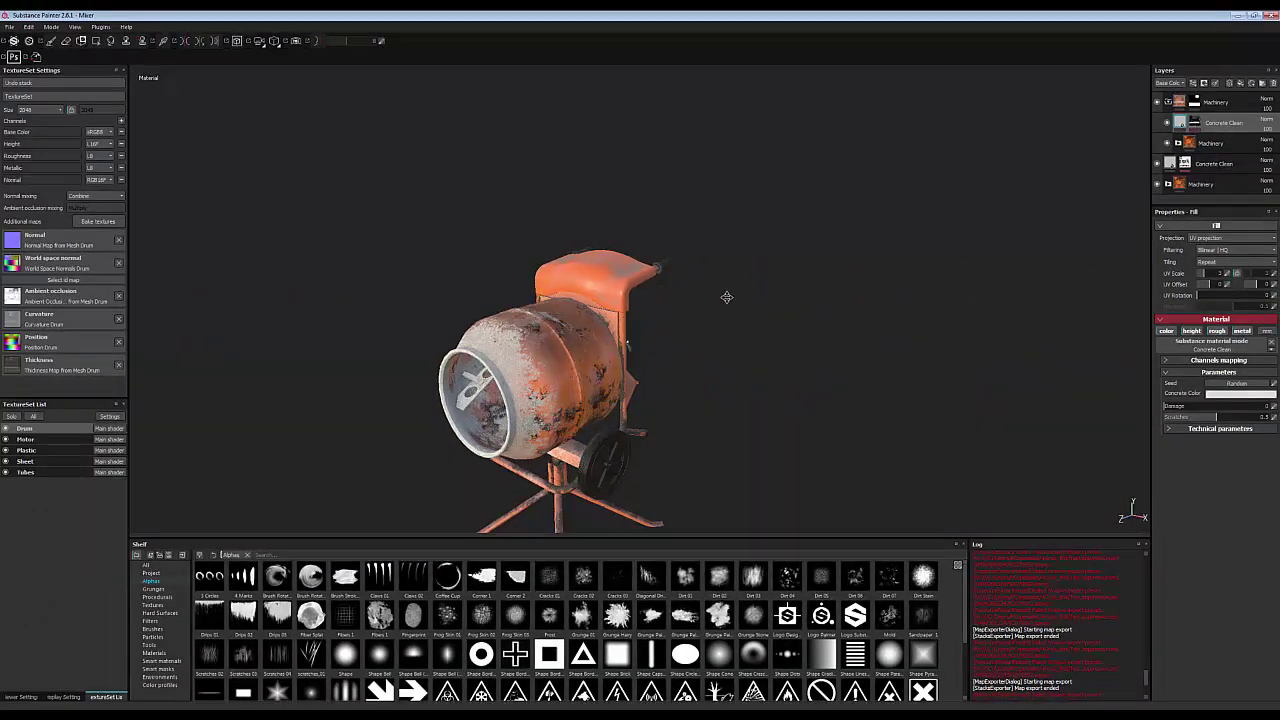
mouse_move(845, 339)
middle_mouse_down()
mouse_move(775, 413)
mouse_move(670, 367)
middle_mouse_up()
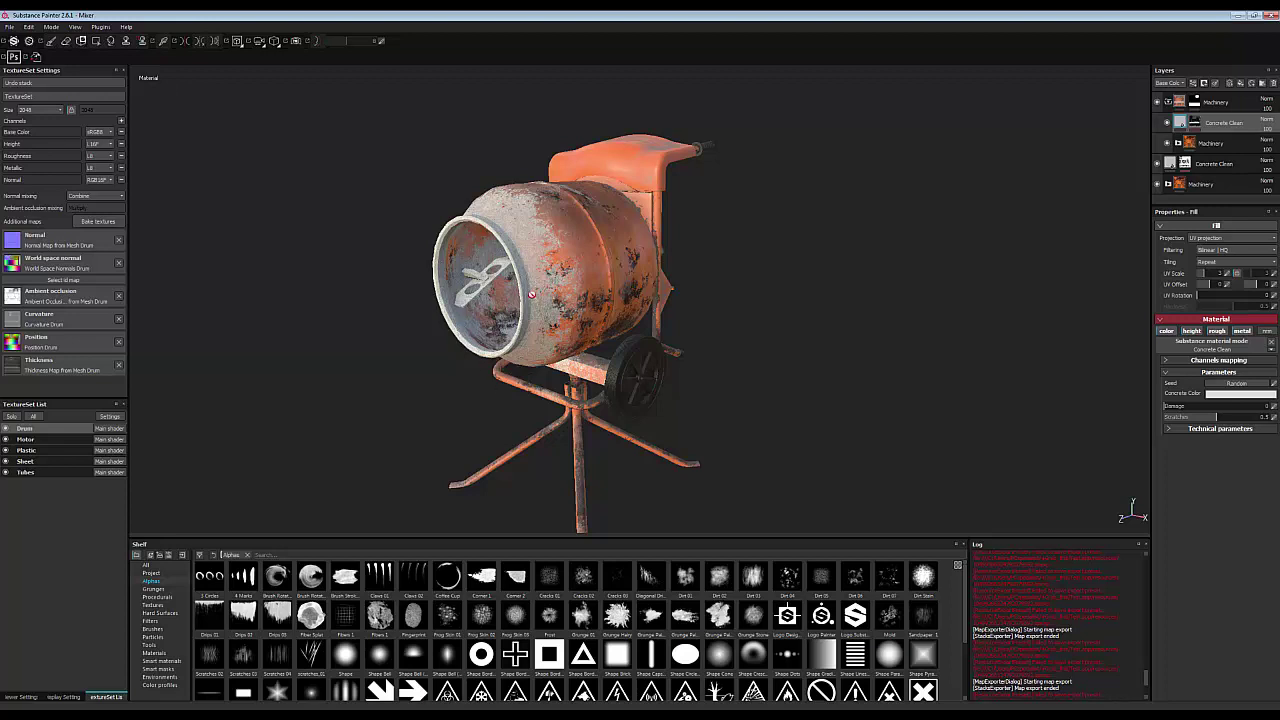
left_click_drag(731, 313, 777, 311, "alt")
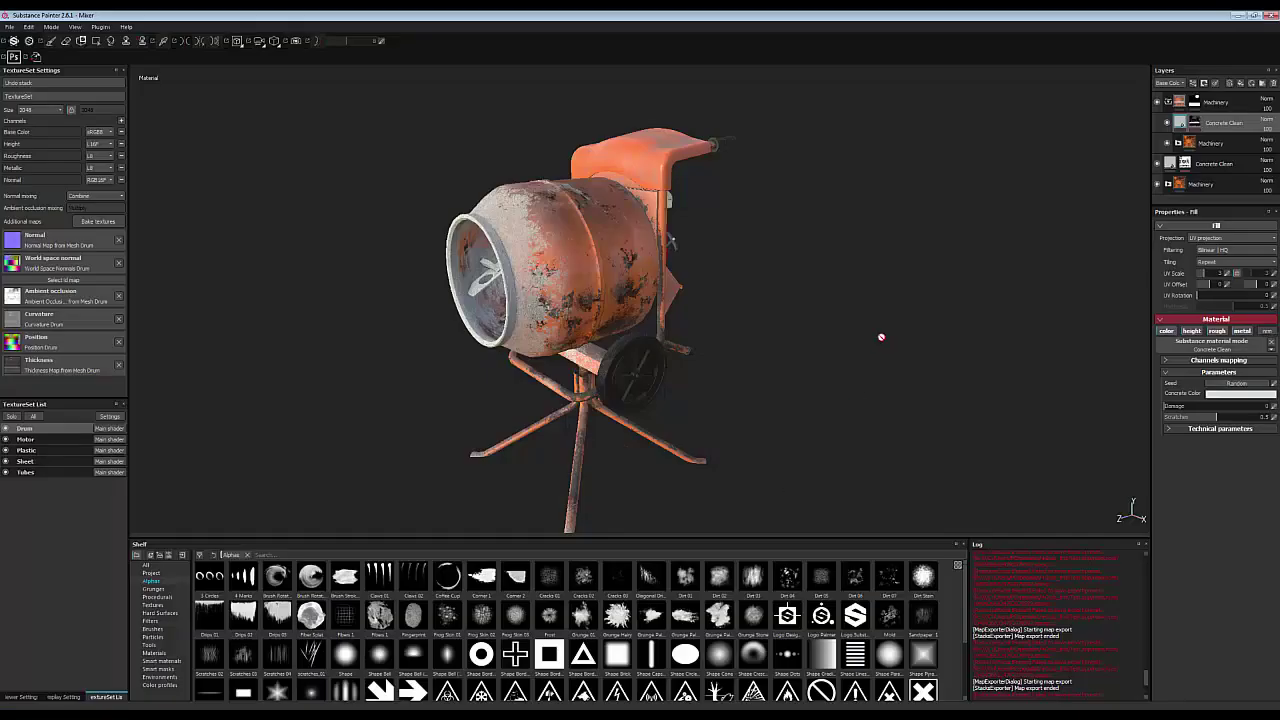
- Review the Bryce preset's output maps in the Export document Configuration tab, then close it
right_click(865, 245)
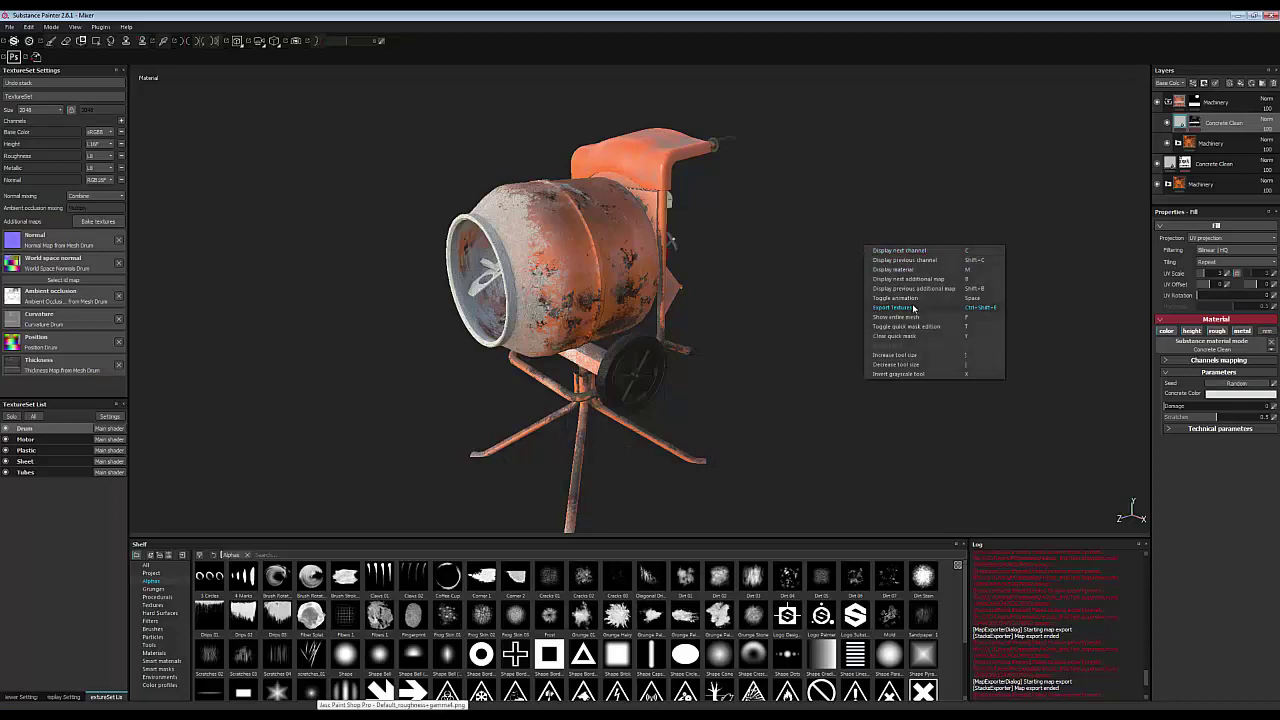
left_click(912, 307)
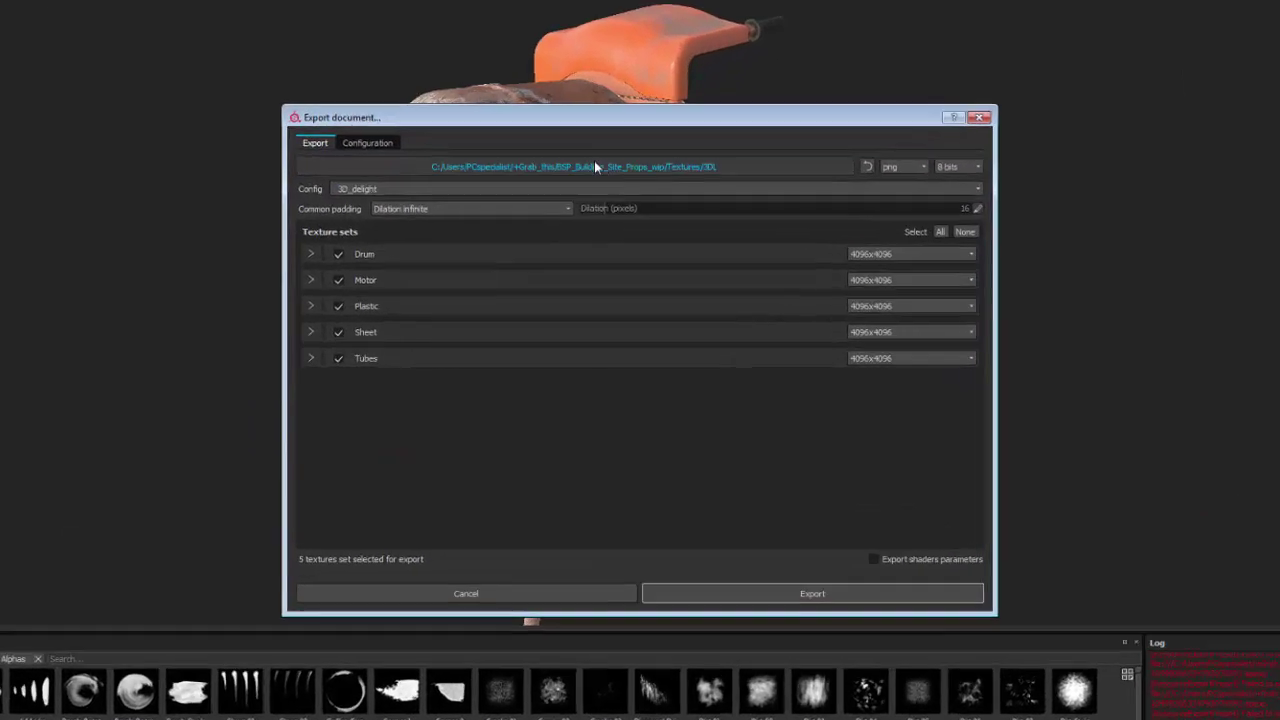
left_click(468, 218)
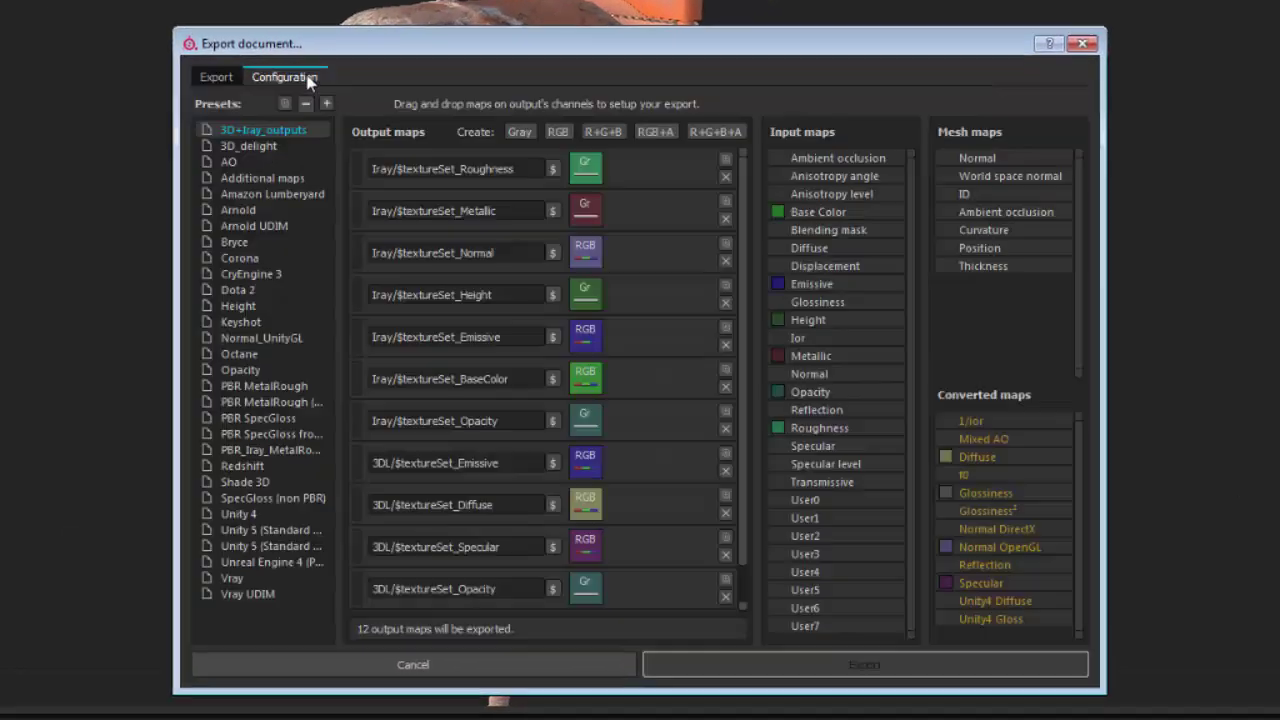
left_click(239, 242)
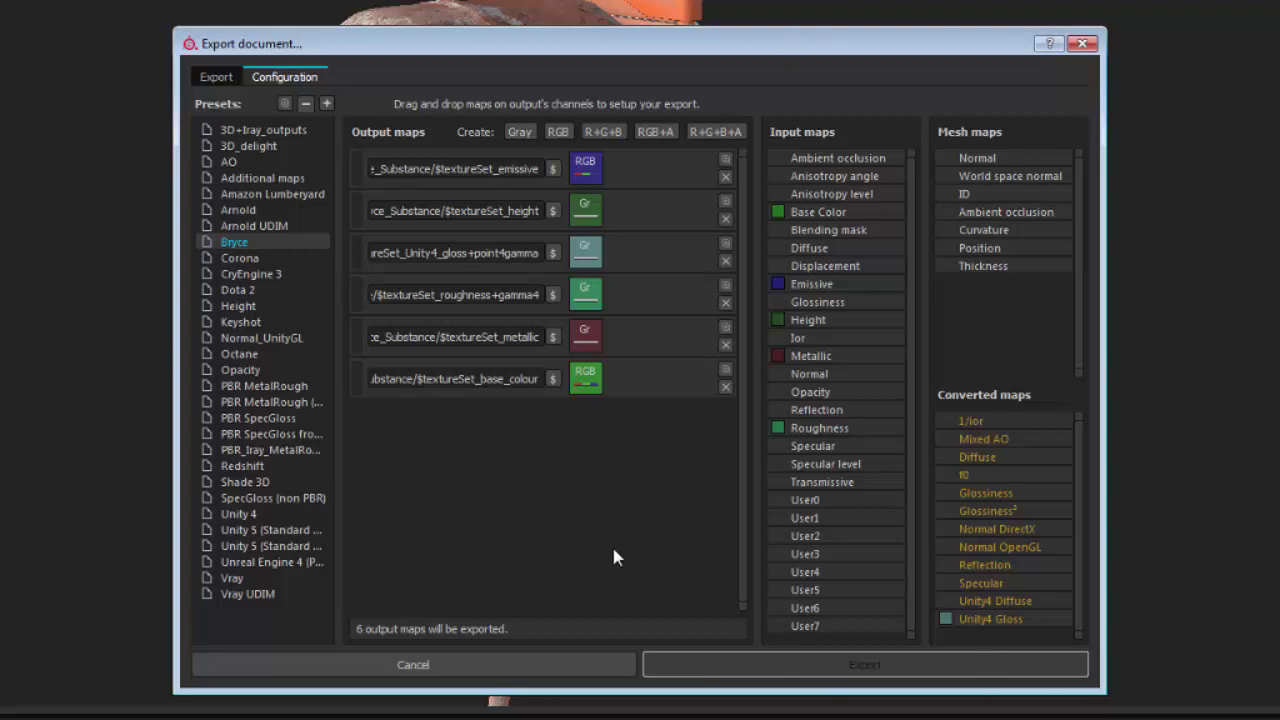
left_click(1086, 45)
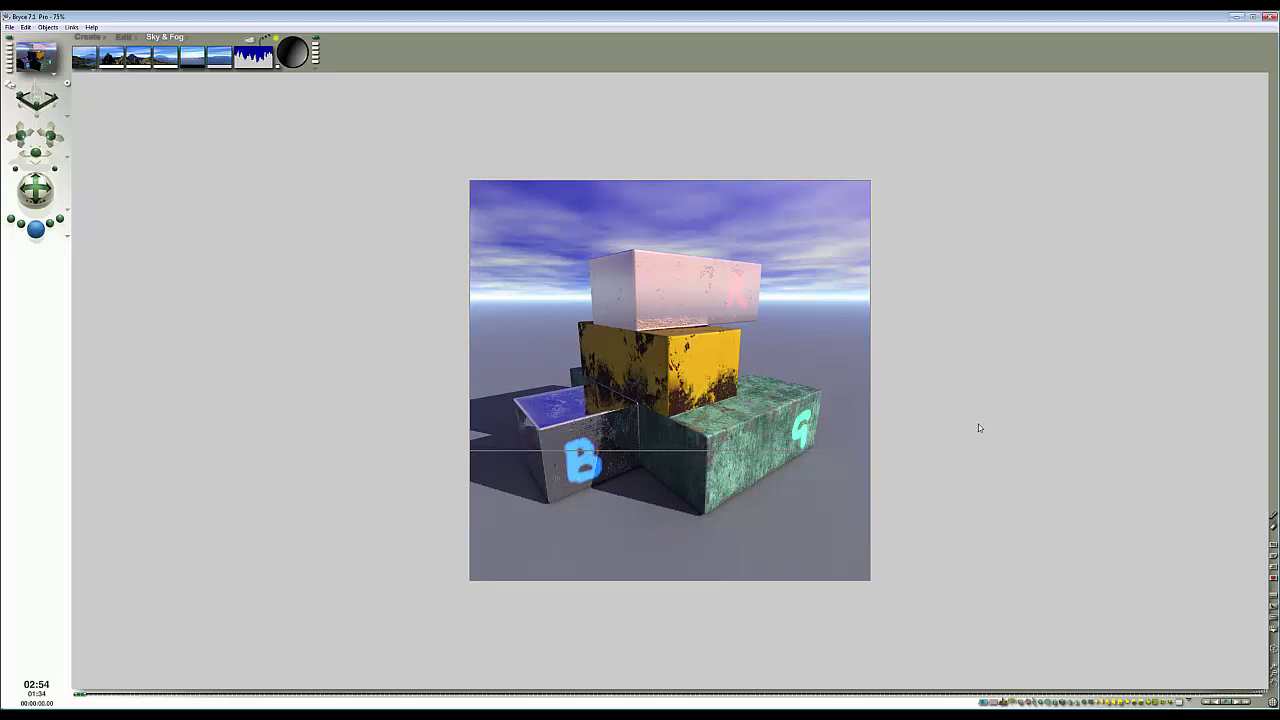
key("alt+Tab")
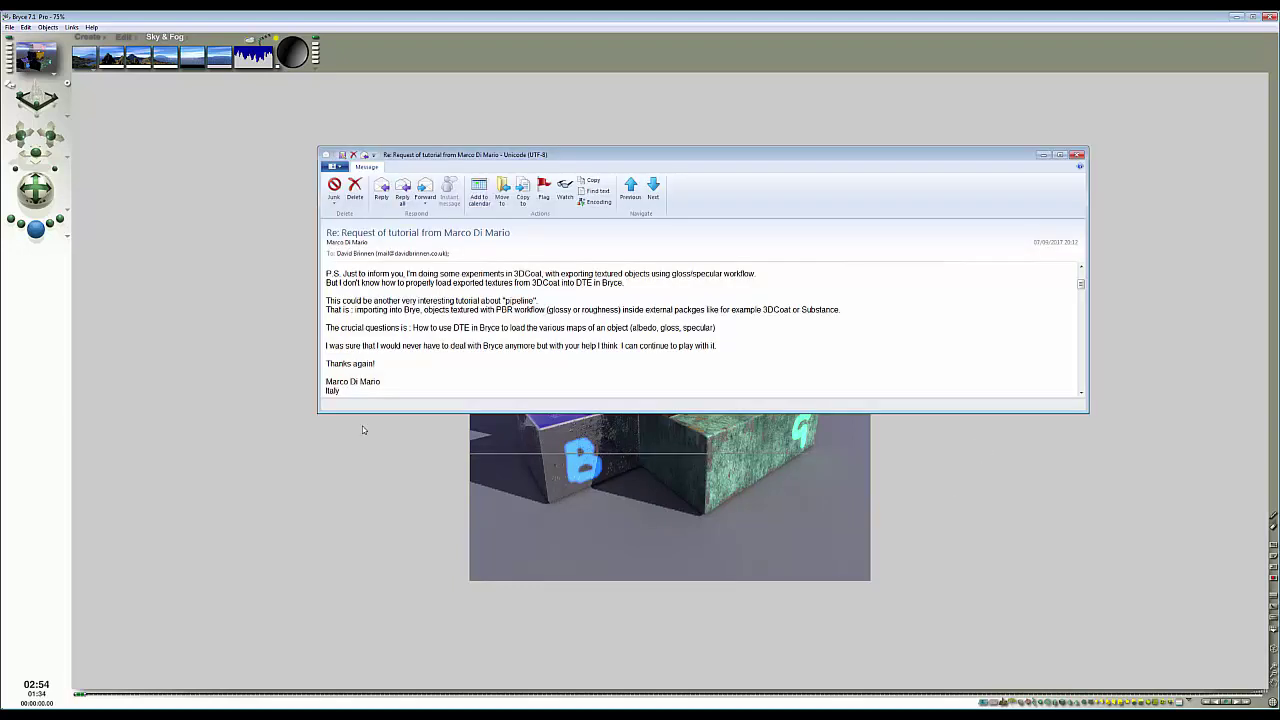